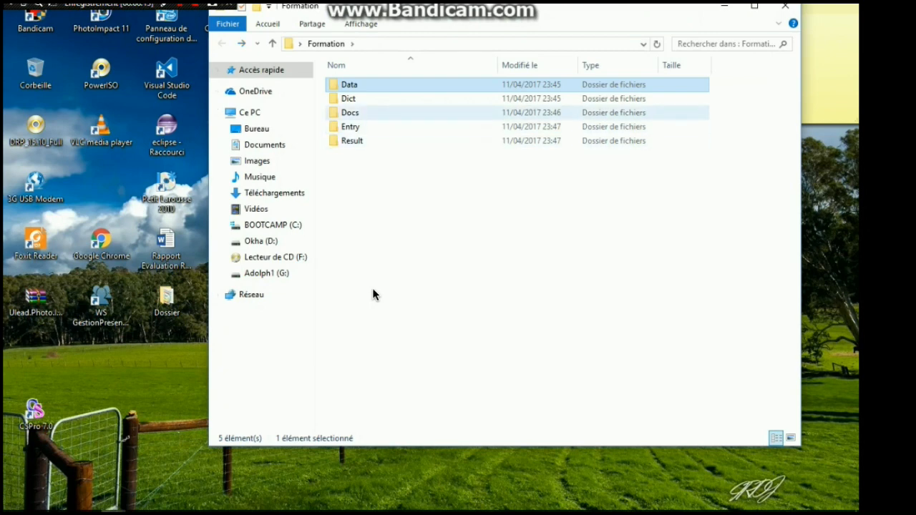
# Look through the Data, Dict, Docs, Entry and Result subfolders of the Formation folder
pyautogui.doubleClick(357, 85)
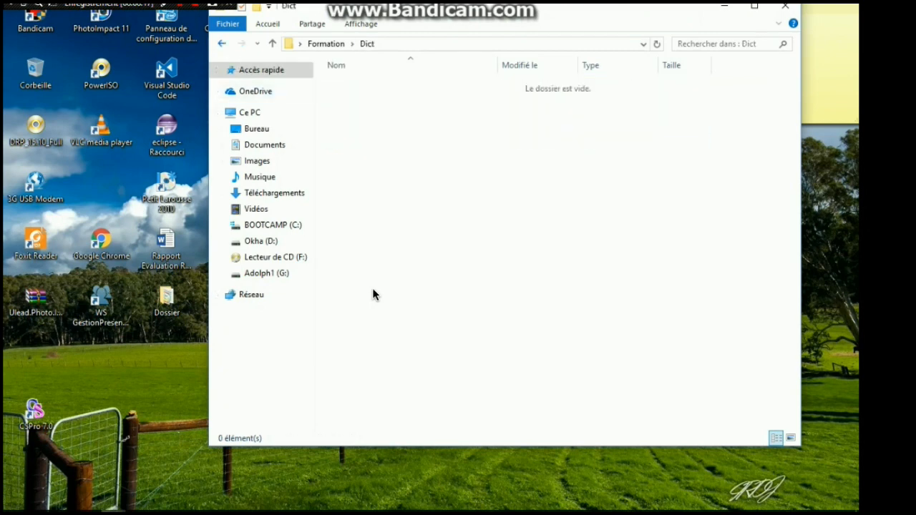
pyautogui.press('BackSpace')
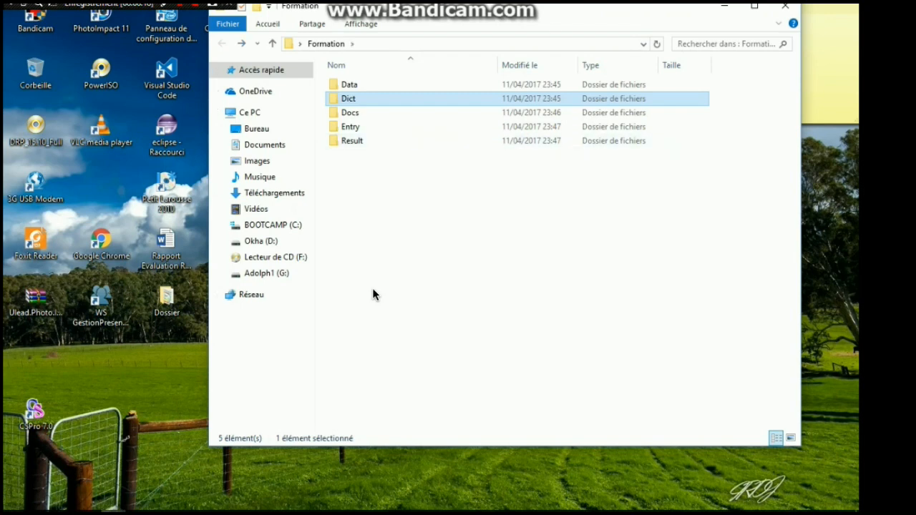
pyautogui.doubleClick(349, 113)
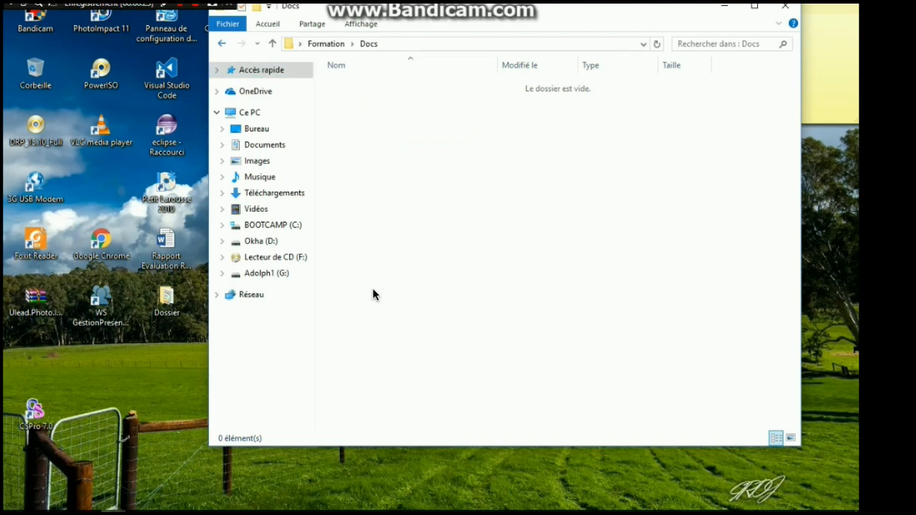
pyautogui.press('BackSpace')
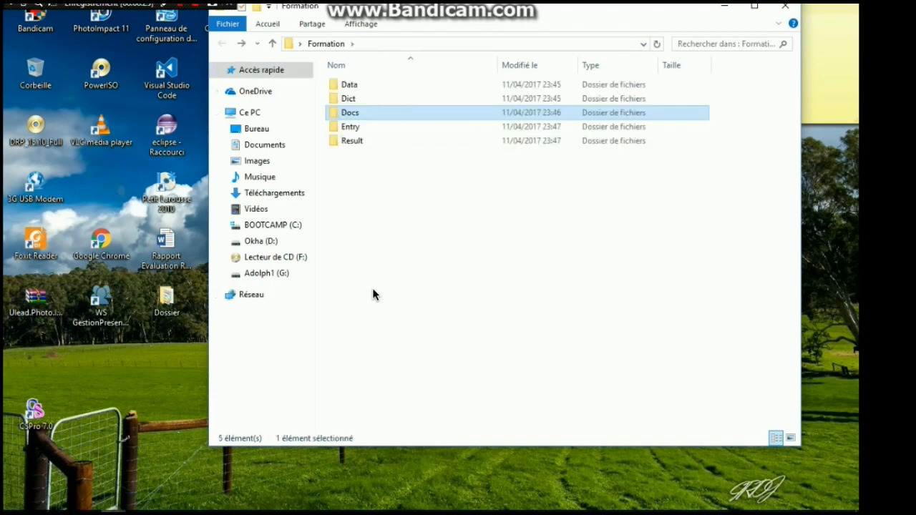
pyautogui.doubleClick(350, 127)
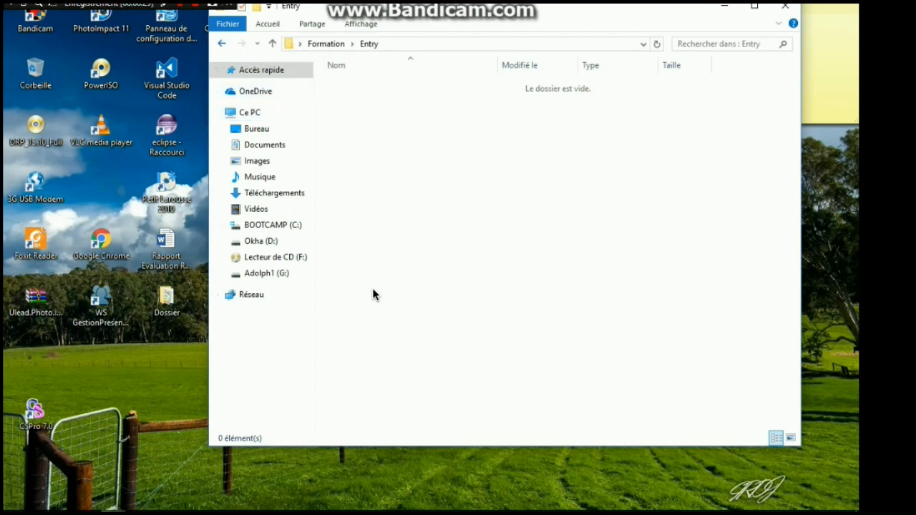
pyautogui.press('BackSpace')
pyautogui.press('Down')
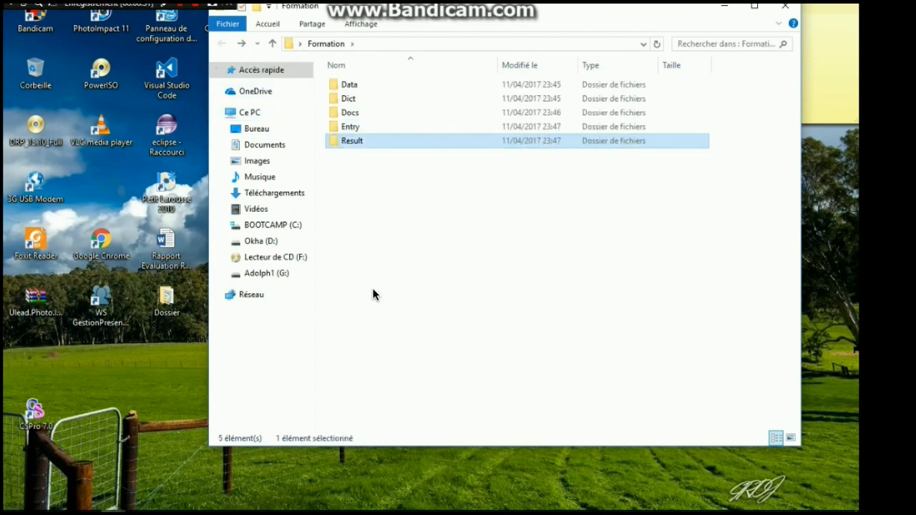
pyautogui.press('Return')
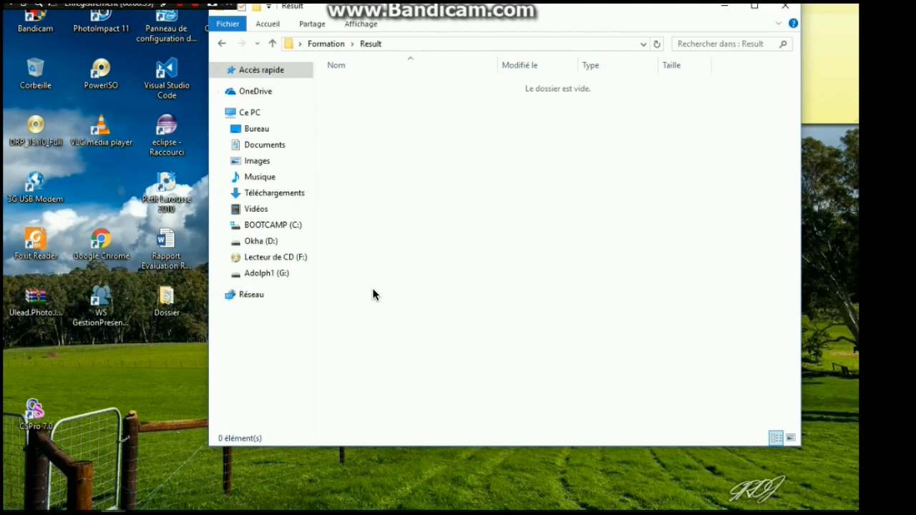
pyautogui.press('BackSpace')
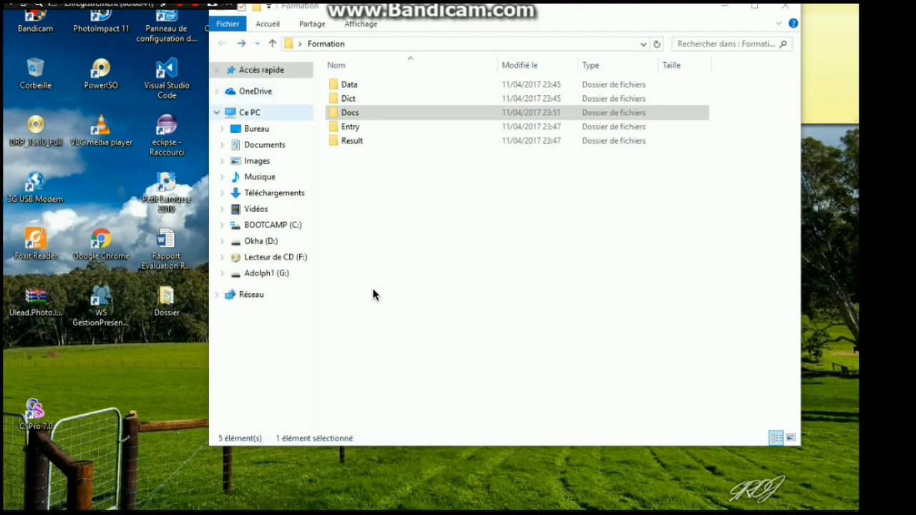
# Open the Fjaune112016 workbook stored in the Docs folder
pyautogui.press('Down')
pyautogui.press('Up')
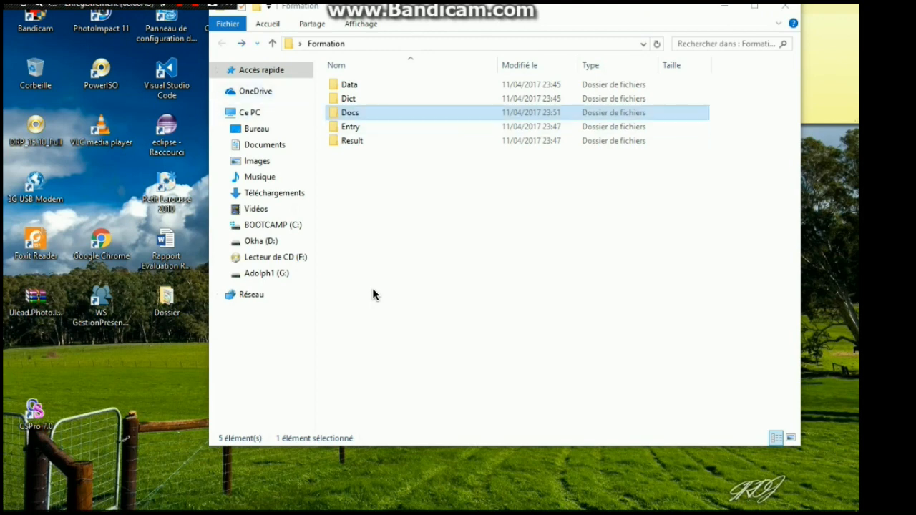
pyautogui.press('Return')
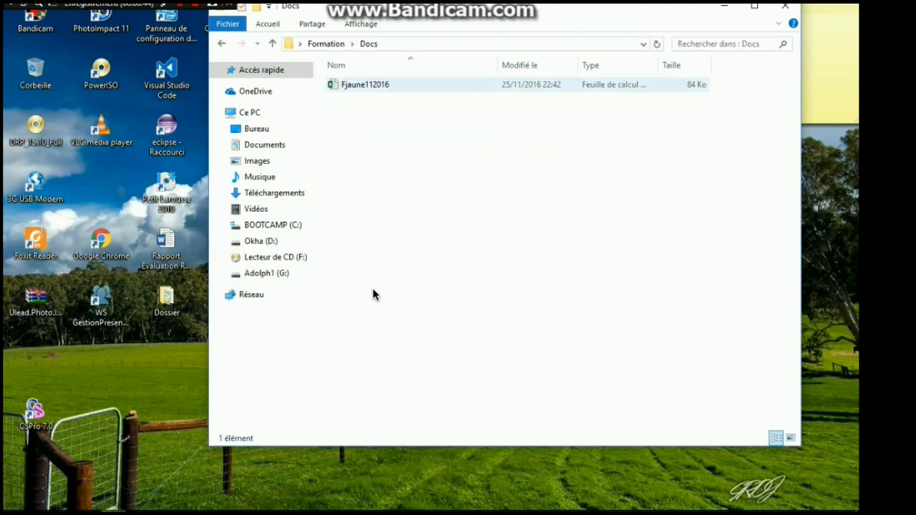
pyautogui.press('Return')
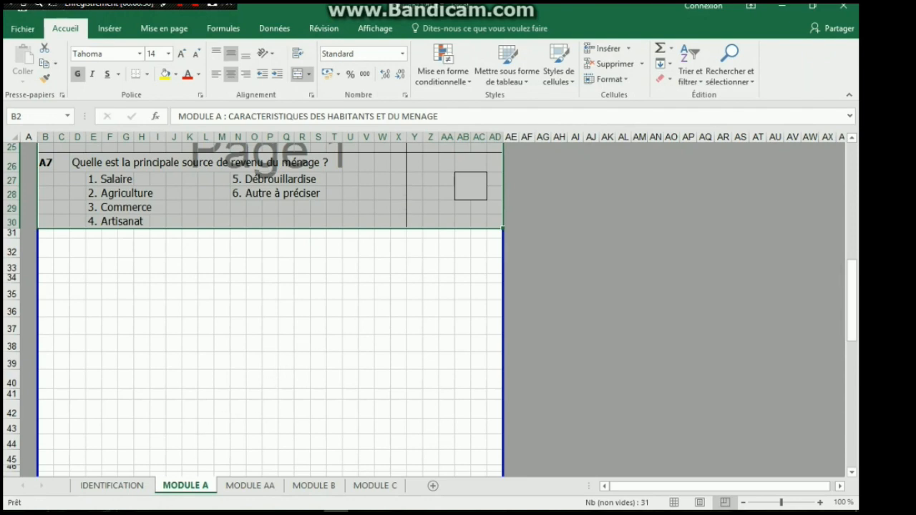
# Review the questions on the MODULE A sheet of the questionnaire with the ribbon collapsed
pyautogui.scroll(3, 302, 286)
pyautogui.click(302, 258)
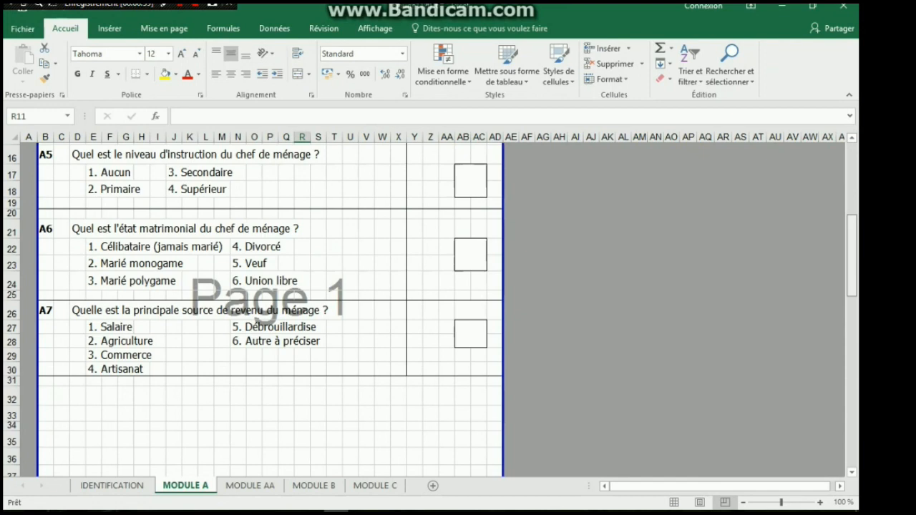
pyautogui.scroll(5, 302, 286)
pyautogui.hotkey('ctrl', 'F1')
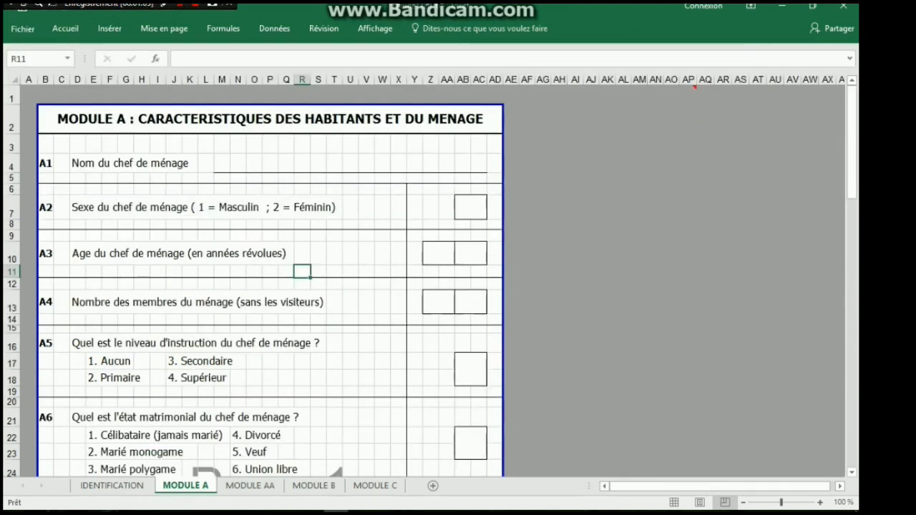
pyautogui.moveTo(852, 143); pyautogui.dragTo(851, 274)
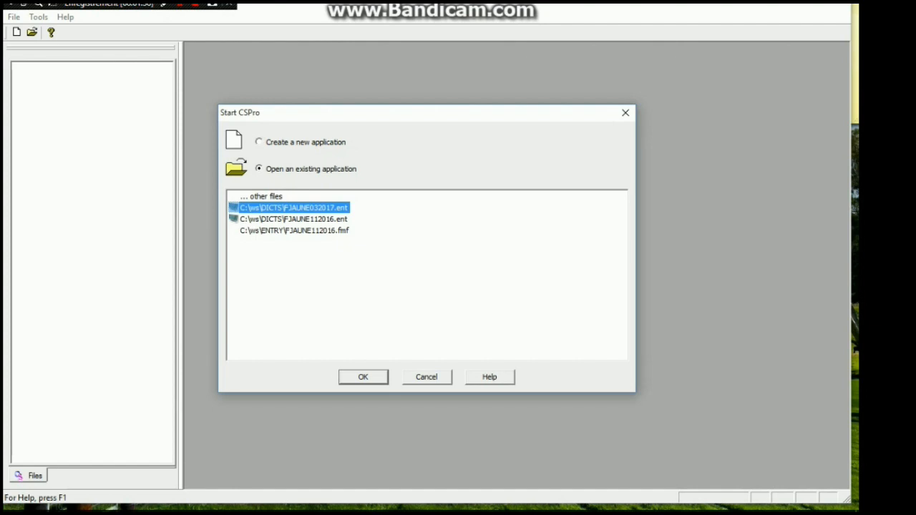
# Start a new application in CSPro, choosing CAPI Data Entry Application as its type
pyautogui.press('Up')
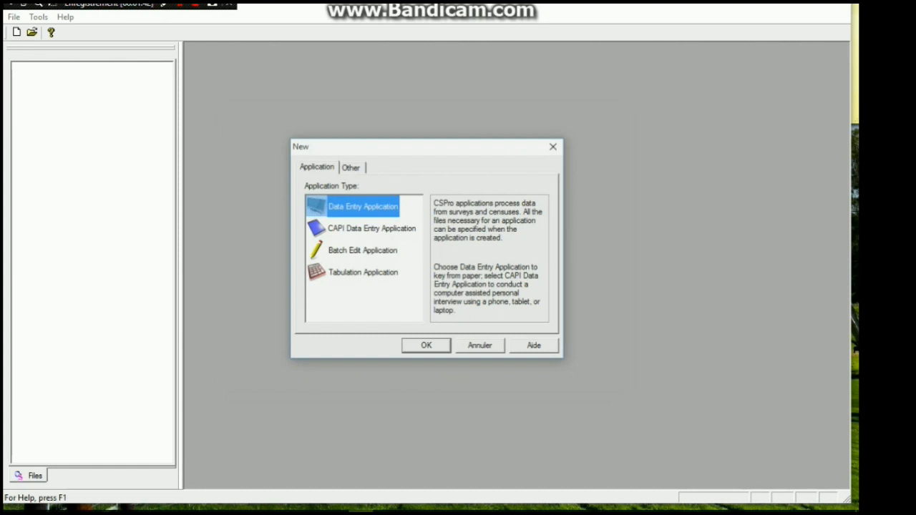
pyautogui.press('Down')
pyautogui.press('Down')
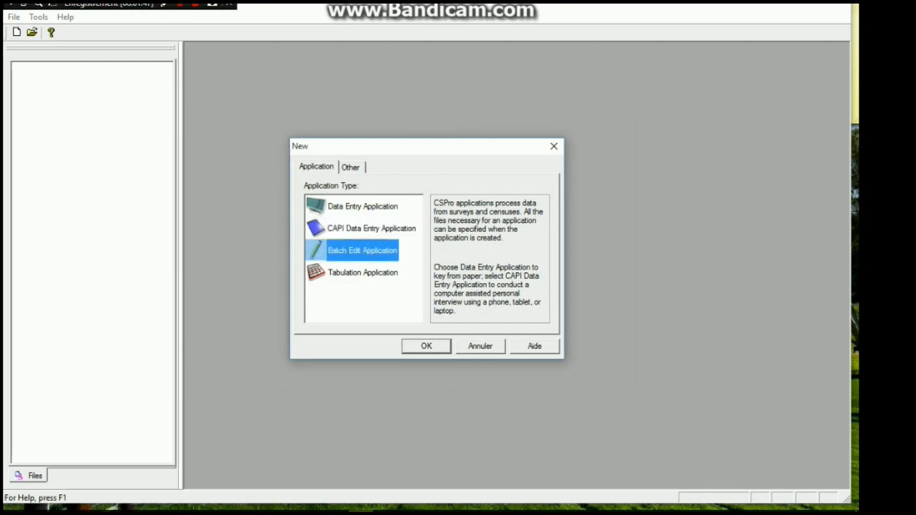
pyautogui.press('Down')
pyautogui.press('Up')
pyautogui.press('Up')
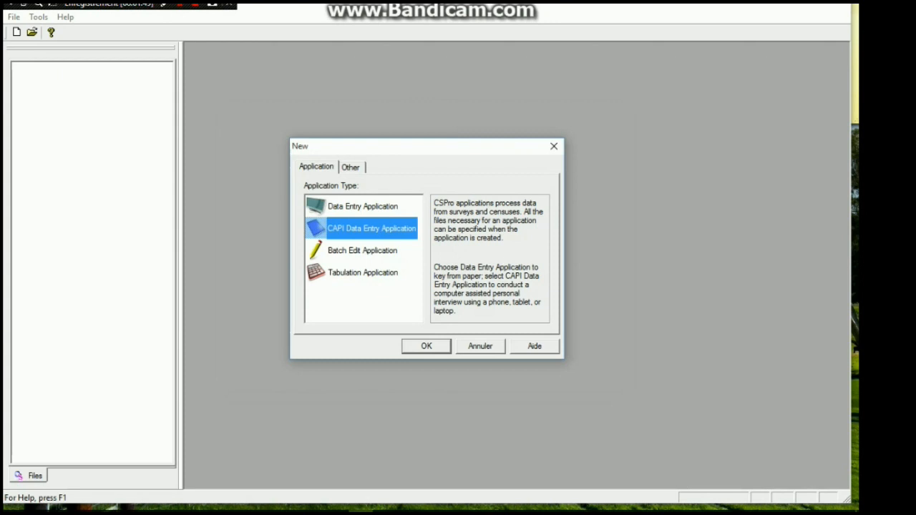
pyautogui.press('Return')
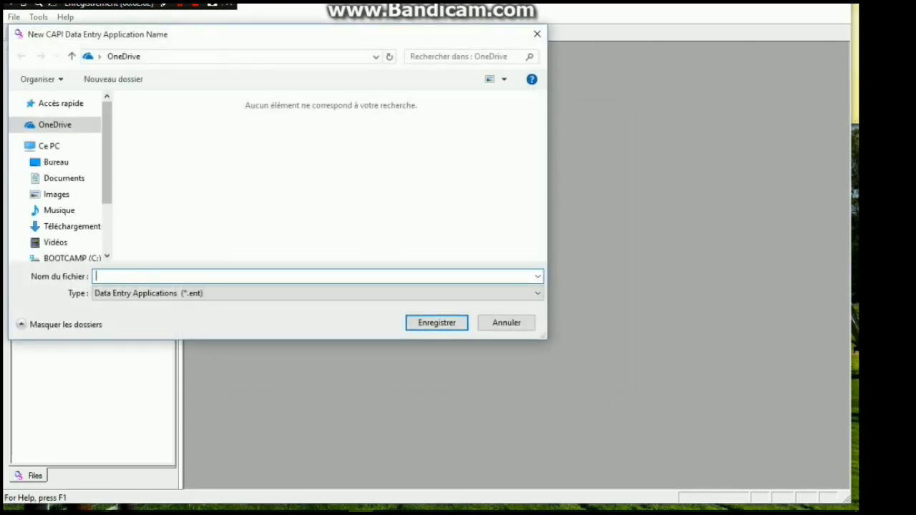
# Save the new CAPI application as Formation in the Entry subfolder of the desktop's Formation folder
pyautogui.click(56, 163)
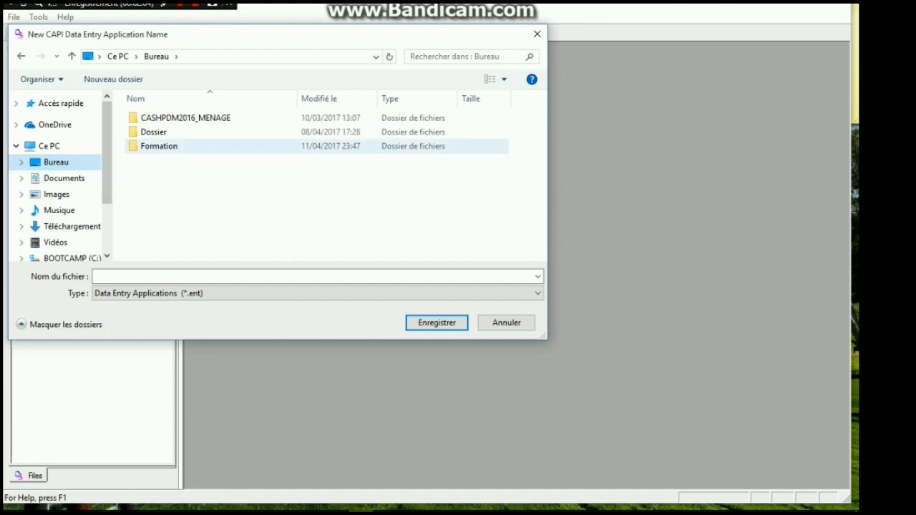
pyautogui.doubleClick(159, 146)
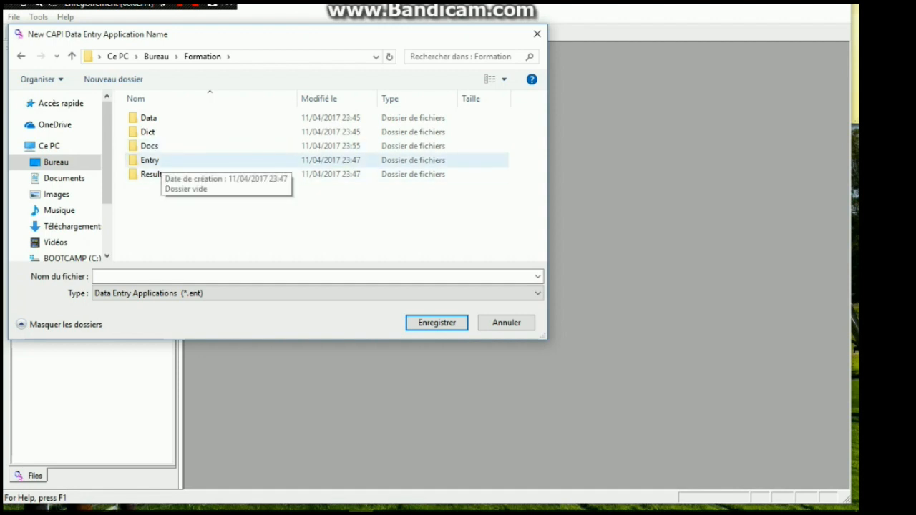
pyautogui.doubleClick(150, 160)
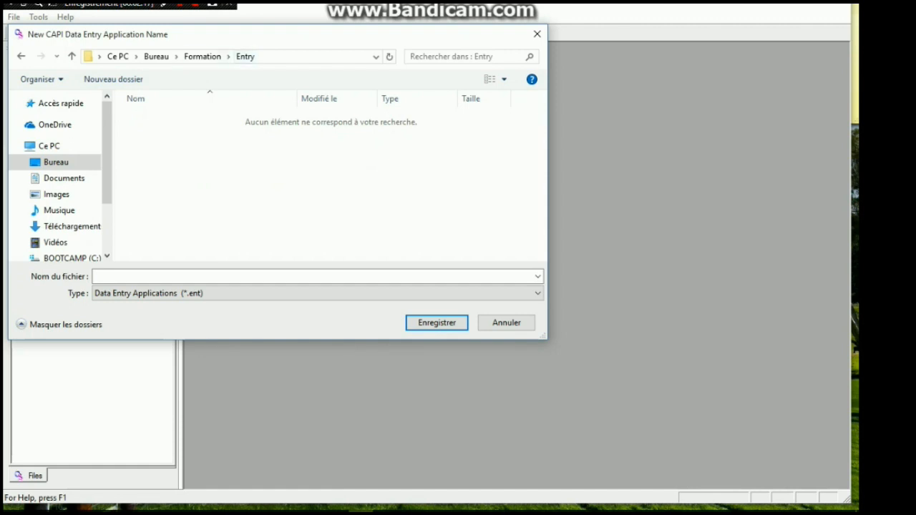
pyautogui.click(214, 276)
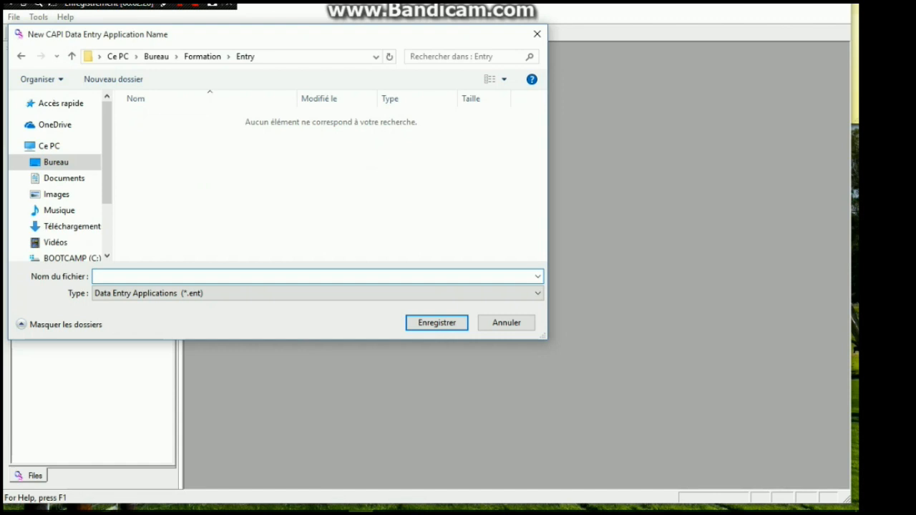
pyautogui.write('Formation')
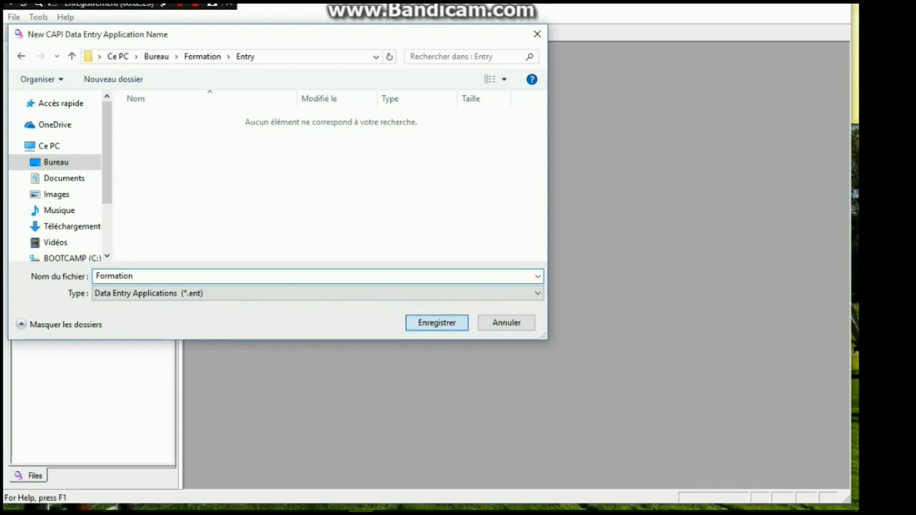
pyautogui.press('Return')
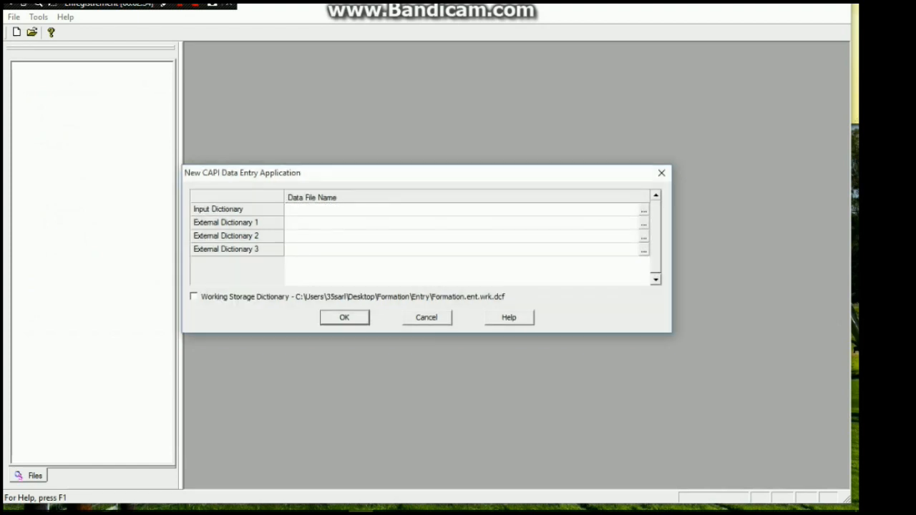
# Set the input dictionary to a new Formation.dcf file in the Formation\Dict folder and create it with the application
pyautogui.write('Formation')
pyautogui.click(644, 210)
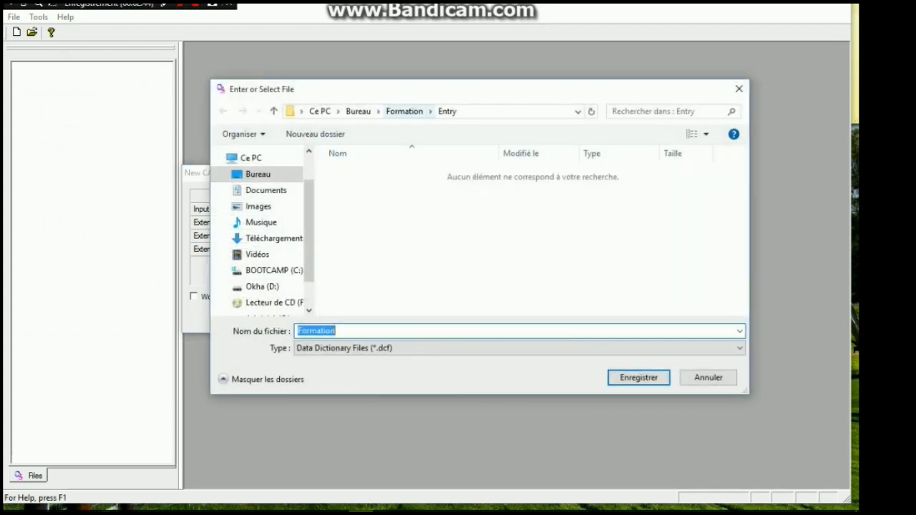
pyautogui.click(358, 111)
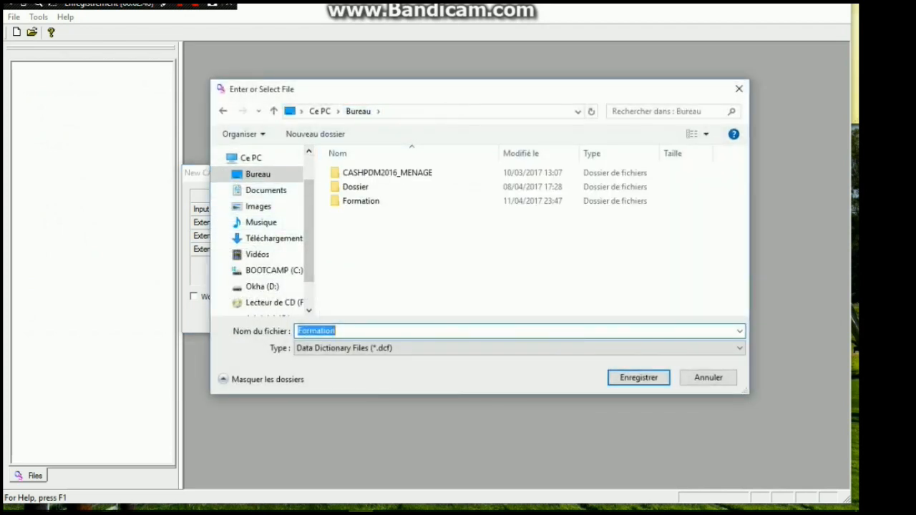
pyautogui.doubleClick(352, 201)
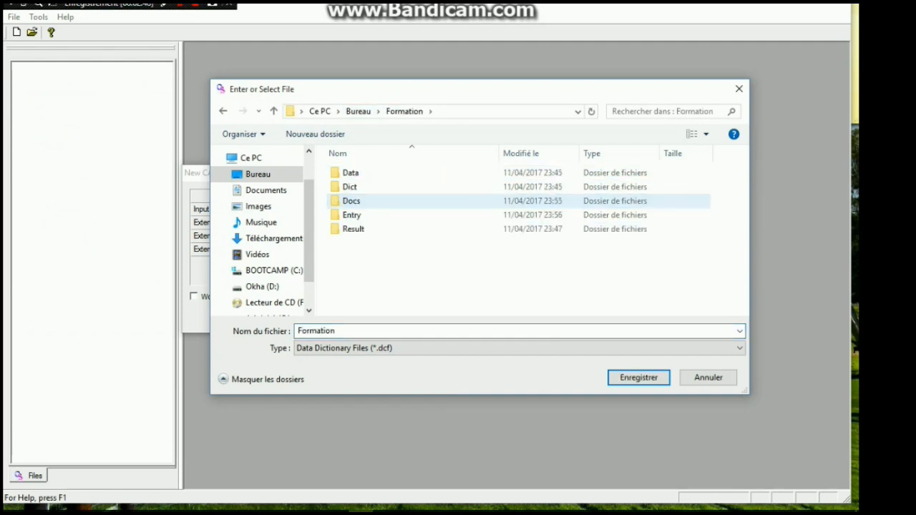
pyautogui.doubleClick(351, 187)
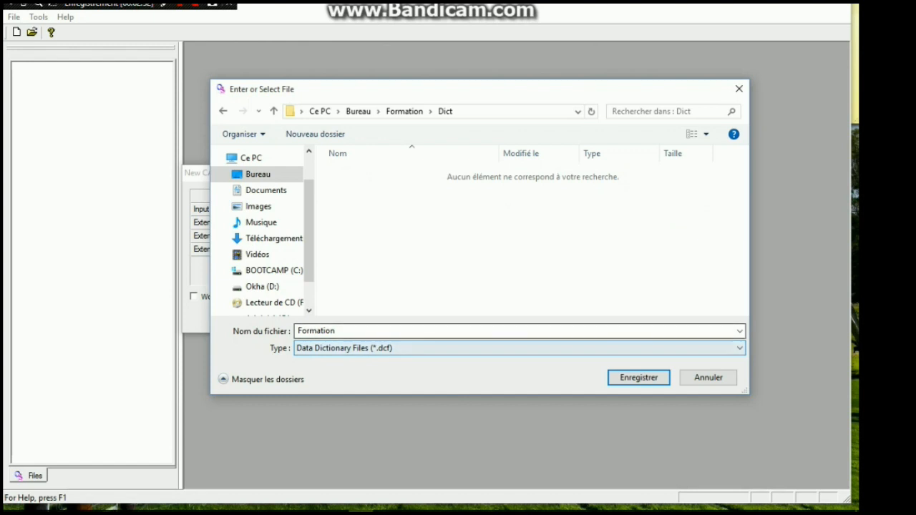
pyautogui.press('Return')
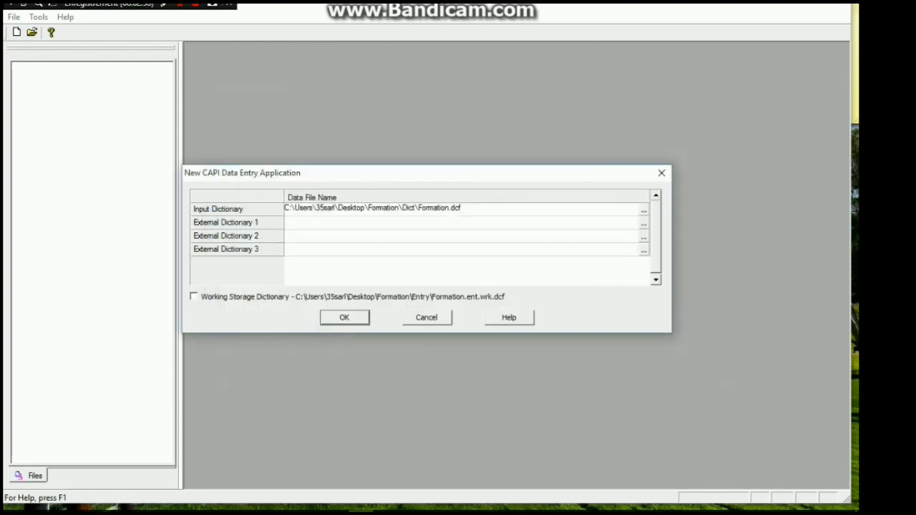
pyautogui.press('Return')
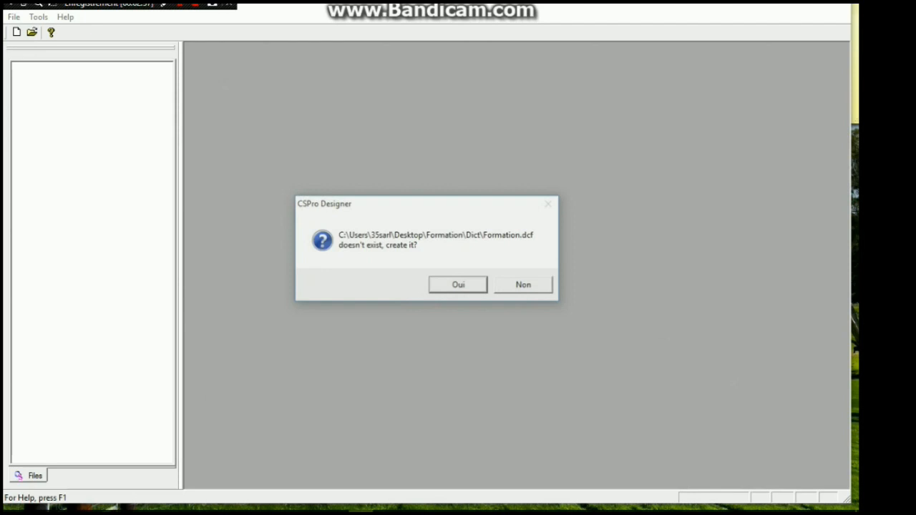
pyautogui.press('Return')
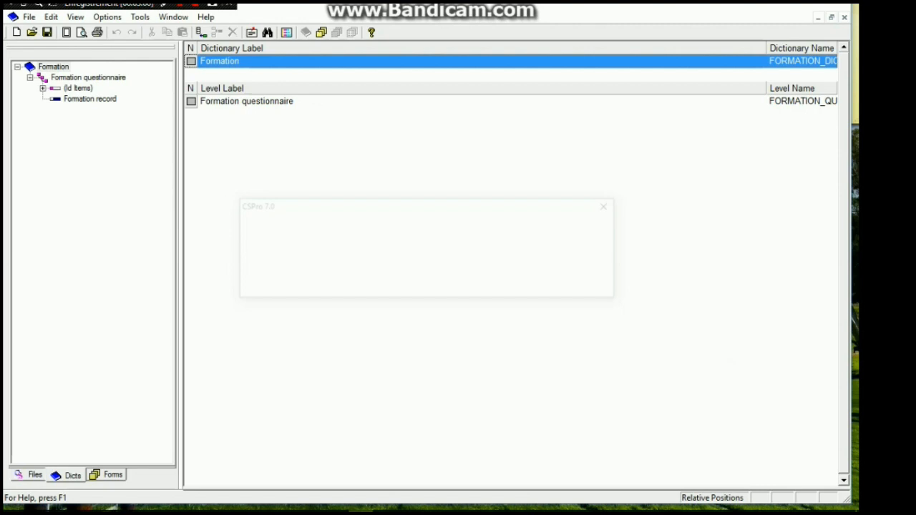
# Try to copy the question text "Nom du chef de ménage" from cell D4 of the Excel questionnaire, returning to CSPro
pyautogui.moveTo(336, 512)
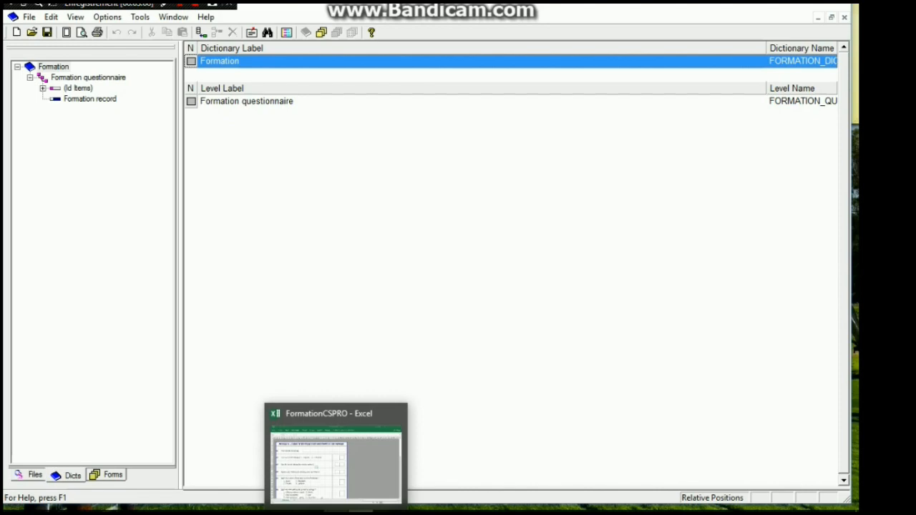
pyautogui.click(336, 512)
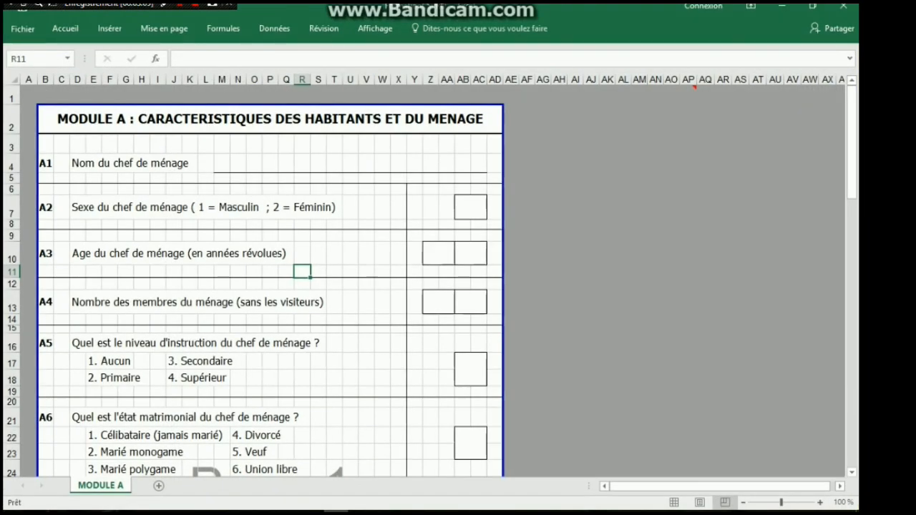
pyautogui.click(77, 163)
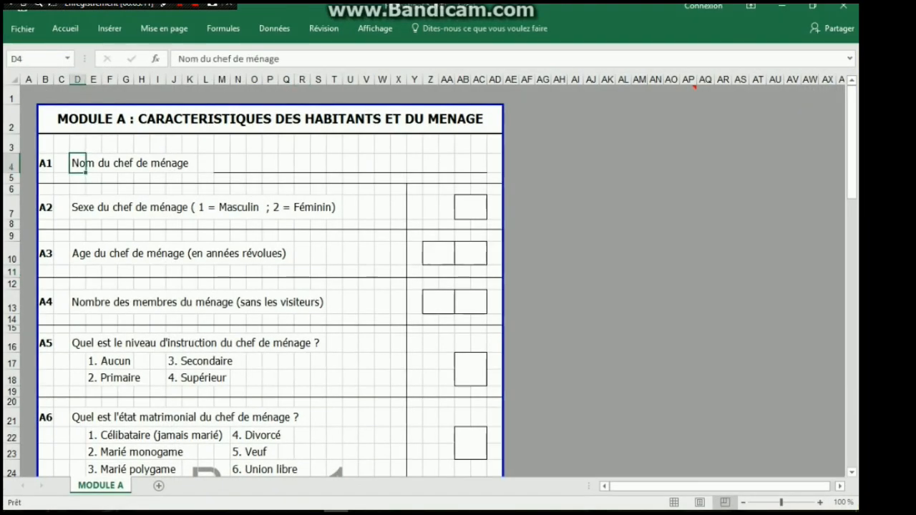
pyautogui.moveTo(282, 59); pyautogui.dragTo(176, 58)
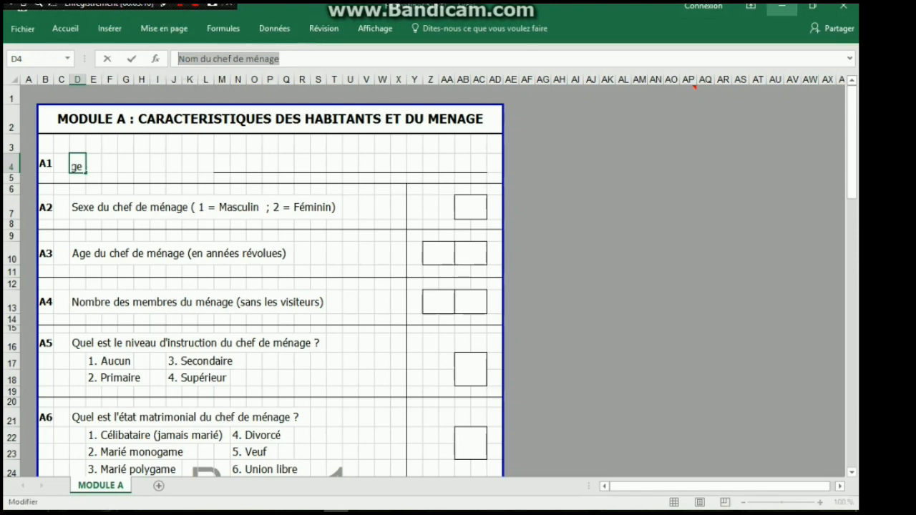
pyautogui.click(782, 5)
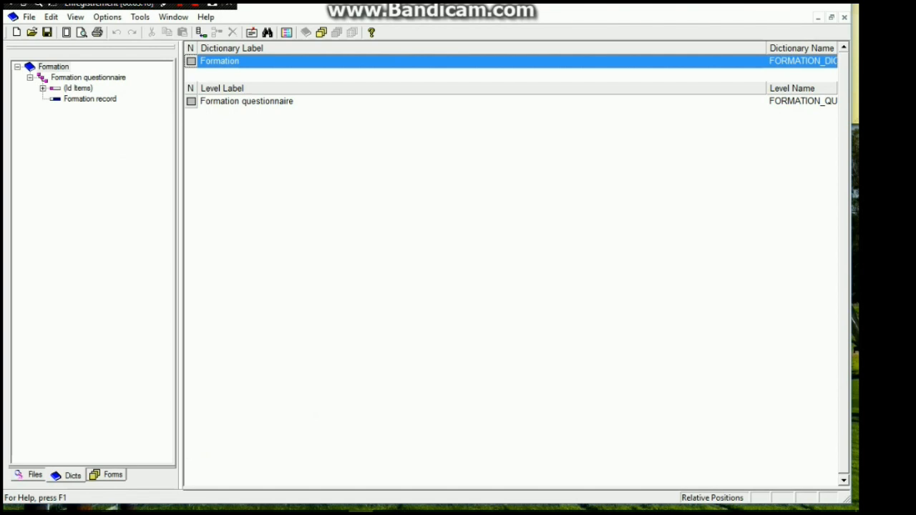
# Set the length of the Formation identification ID item to 3, keeping its other properties at their defaults
pyautogui.click(43, 88)
pyautogui.click(112, 99)
pyautogui.rightClick(102, 99)
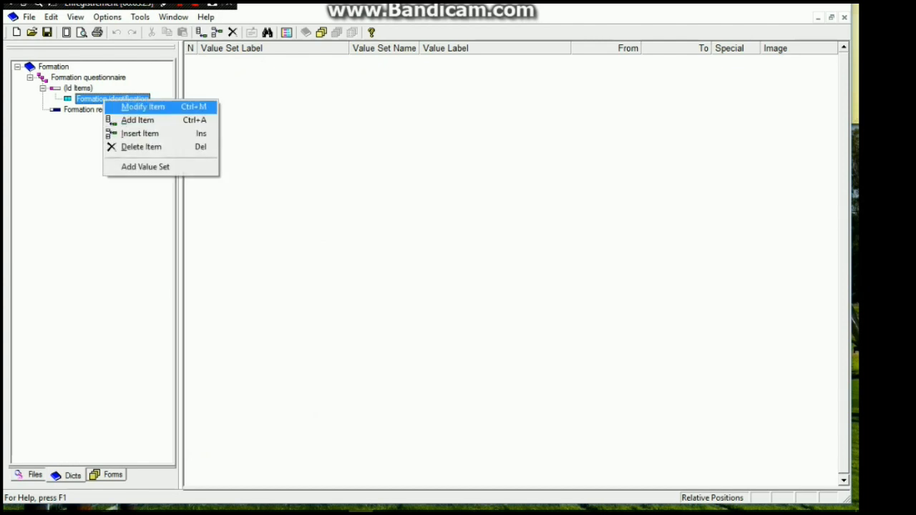
pyautogui.press('Return')
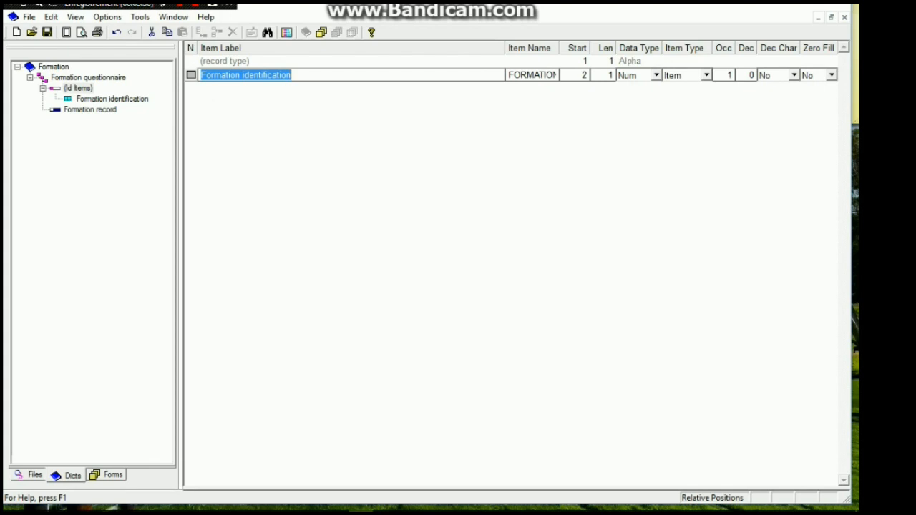
pyautogui.click(611, 75)
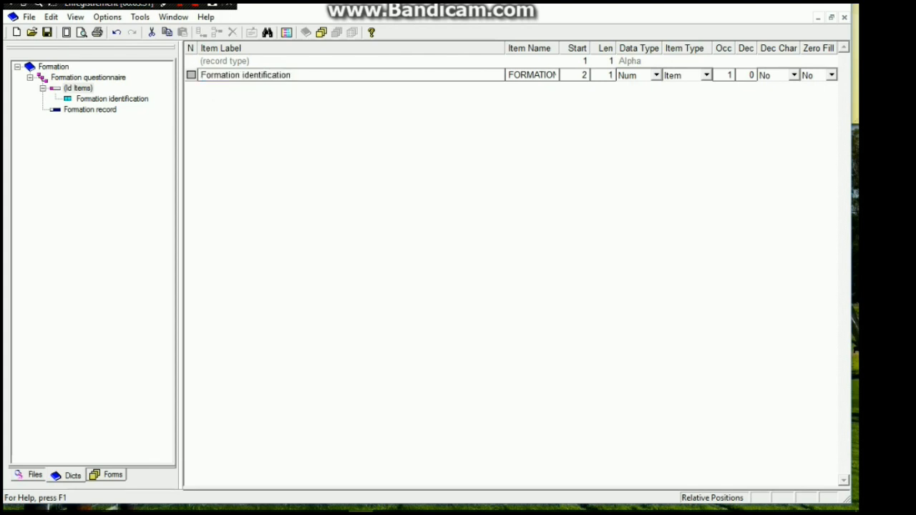
pyautogui.press('BackSpace')
pyautogui.write('3')
pyautogui.press('Tab')
pyautogui.press('Tab')
pyautogui.press('Tab')
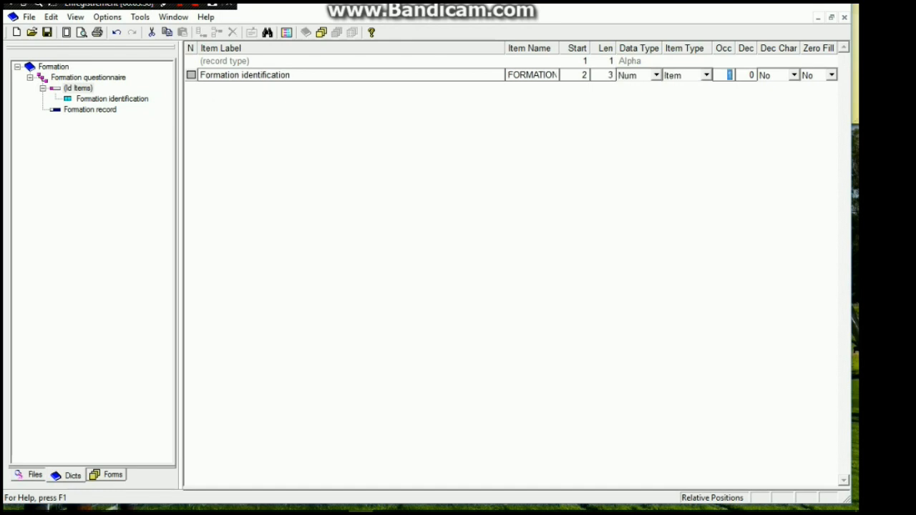
pyautogui.press('Tab')
pyautogui.press('Tab')
pyautogui.press('Tab')
pyautogui.press('Return')
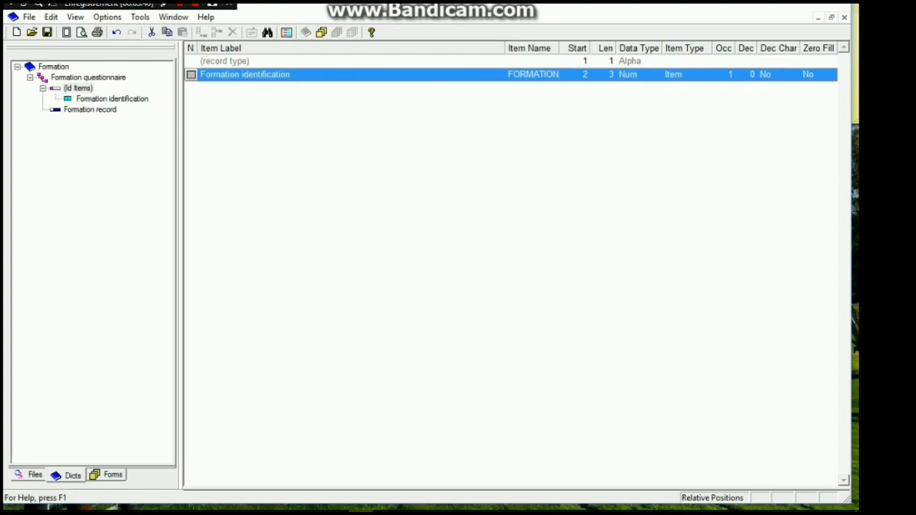
# Collapse the ID items and start a new item in the Formation record
pyautogui.click(43, 88)
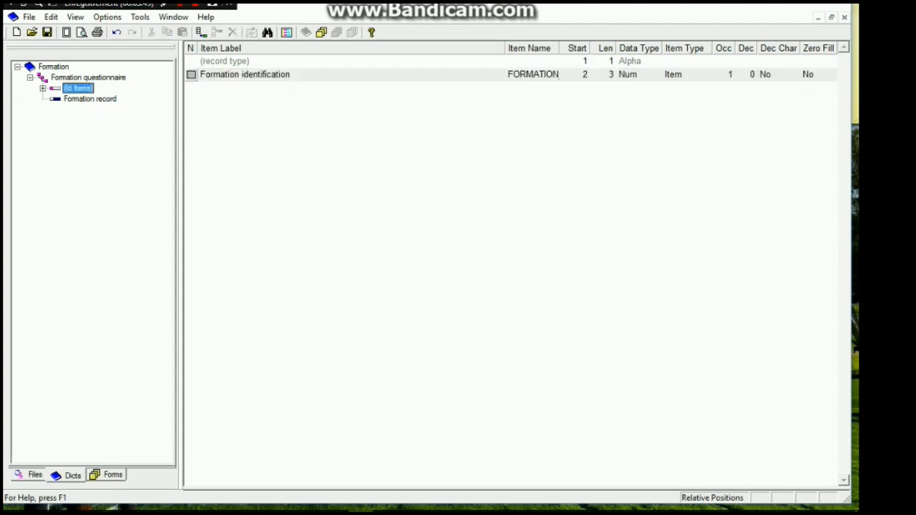
pyautogui.click(90, 99)
pyautogui.rightClick(79, 100)
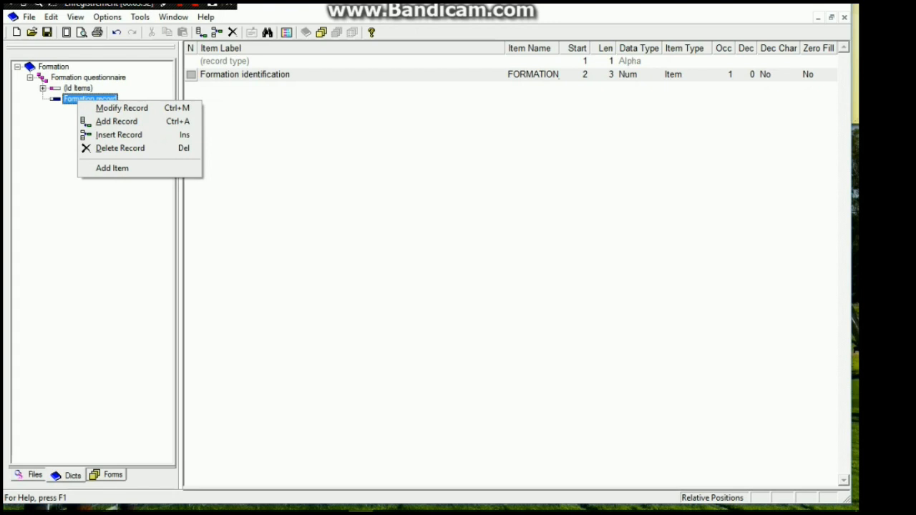
pyautogui.click(113, 168)
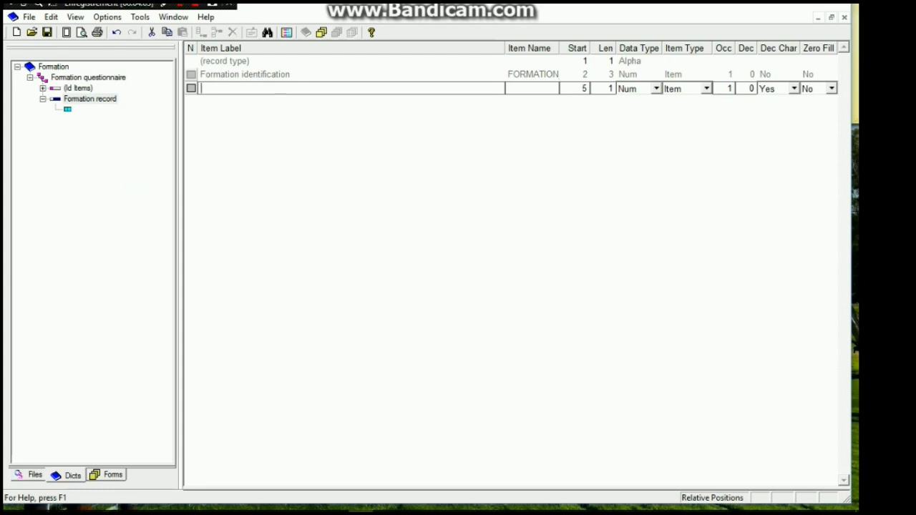
# Try again to copy the A1 question text from the Excel questionnaire and return to the dictionary
pyautogui.hotkey('alt', 'Tab')
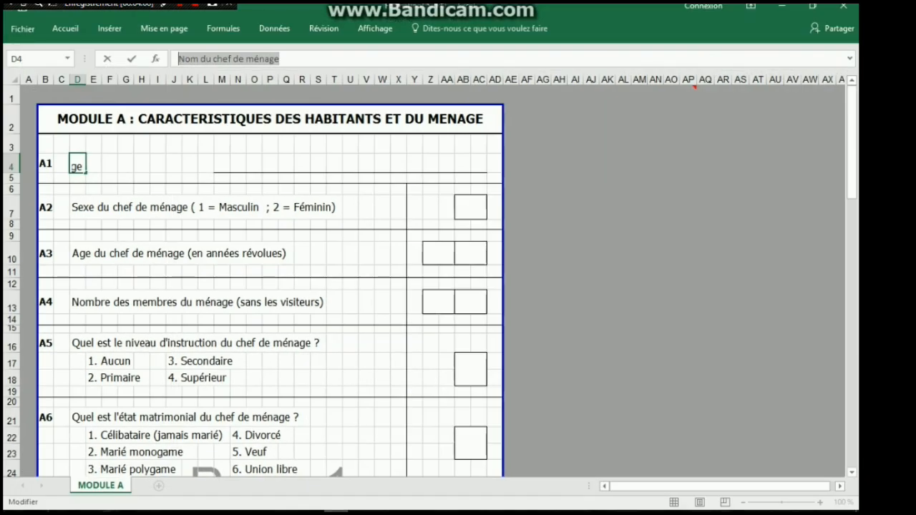
pyautogui.click(280, 58)
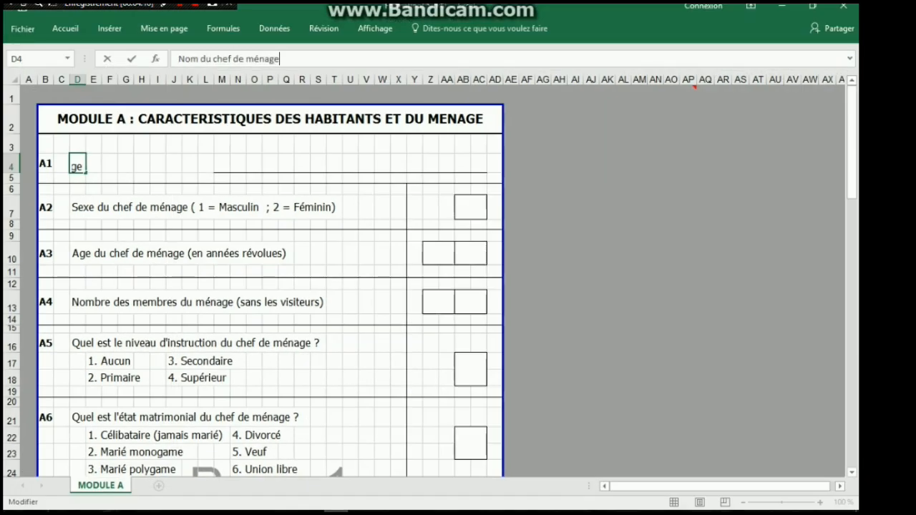
pyautogui.moveTo(280, 59); pyautogui.dragTo(177, 58)
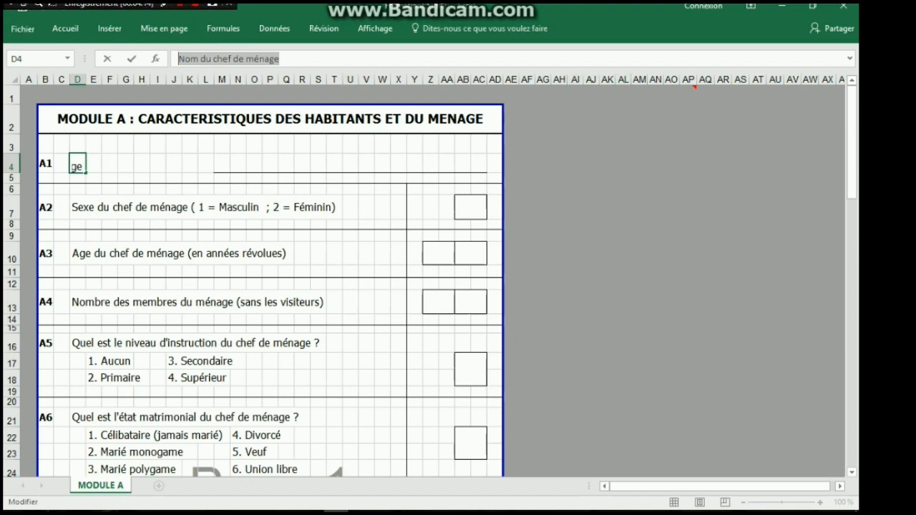
pyautogui.click(781, 6)
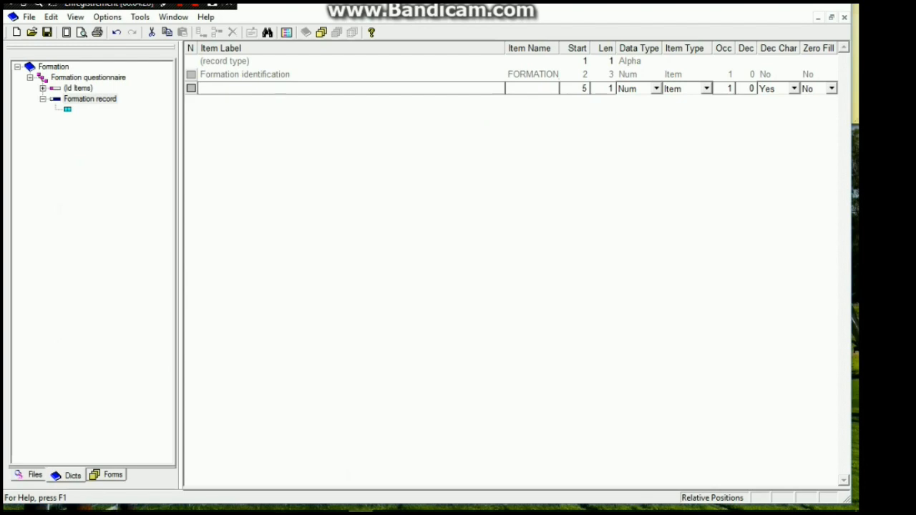
# Copy "Nom du chef de ménage" from cell D4 in Excel and paste it as the new item's label in CSPro
pyautogui.click(335, 511)
pyautogui.click(269, 94)
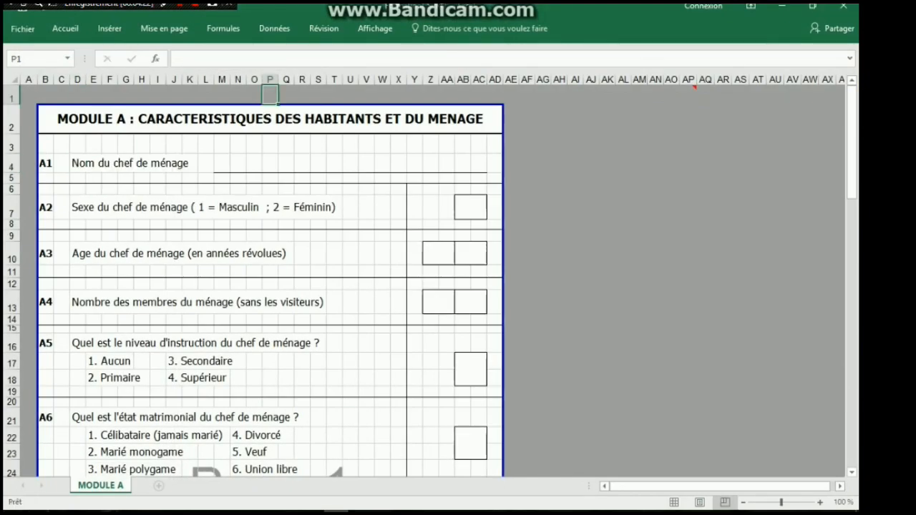
pyautogui.hotkey('ctrl', 'c')
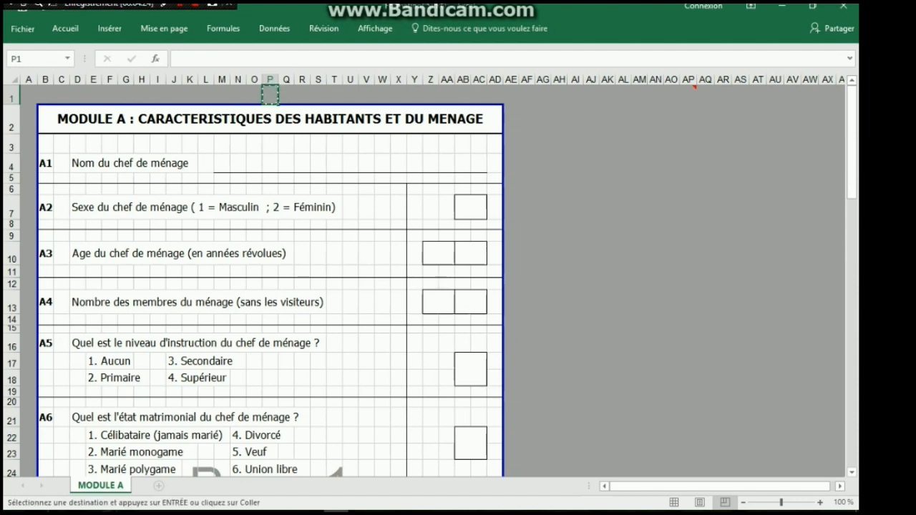
pyautogui.click(77, 164)
pyautogui.moveTo(279, 58); pyautogui.dragTo(178, 59)
pyautogui.hotkey('ctrl', 'c')
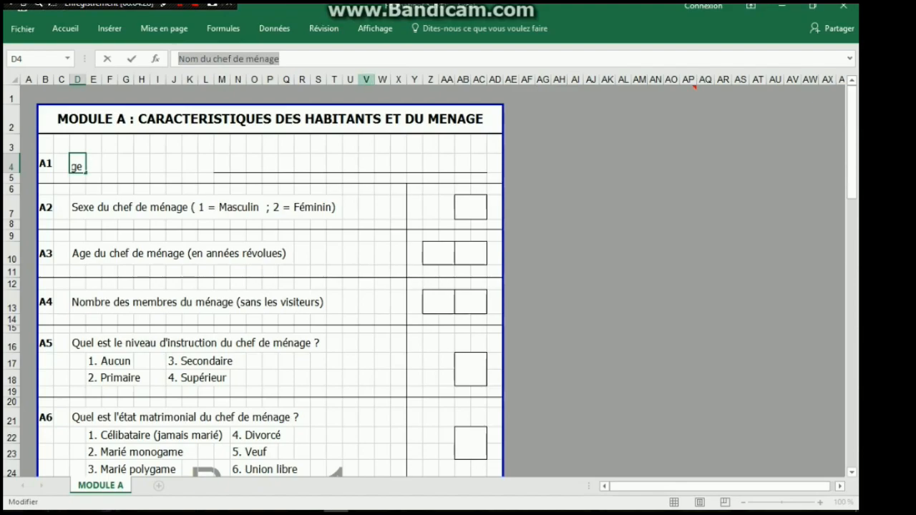
pyautogui.click(782, 6)
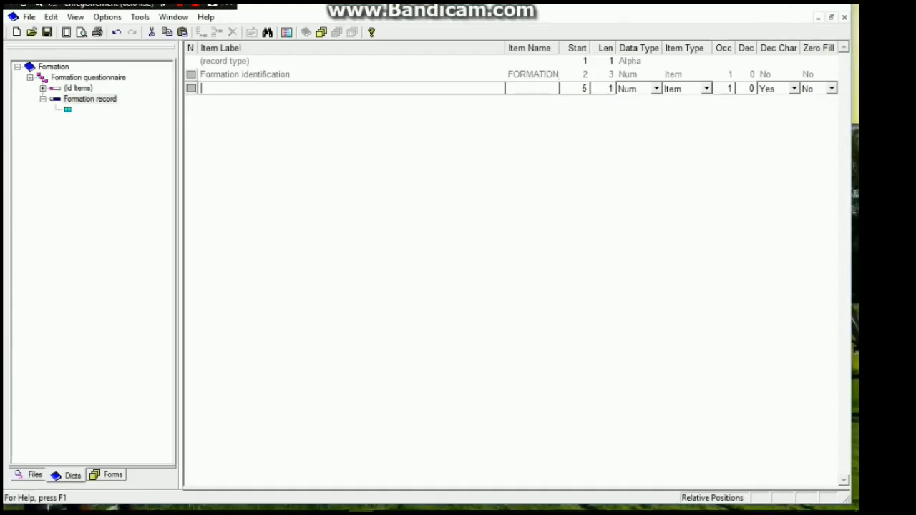
pyautogui.hotkey('ctrl', 'v')
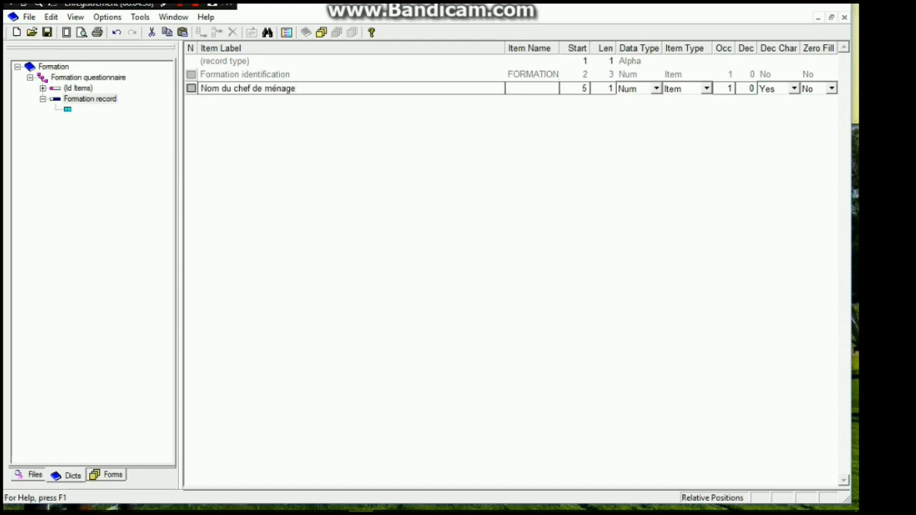
# Name the head-of-household name item A1 and add it to the record with the remaining default properties
pyautogui.write('A1')
pyautogui.press('Tab')
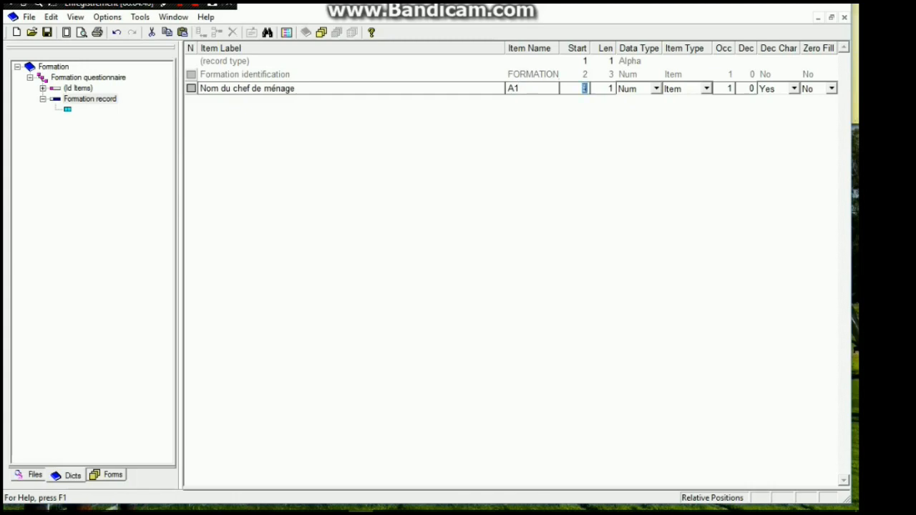
pyautogui.press('Tab')
pyautogui.click(336, 510)
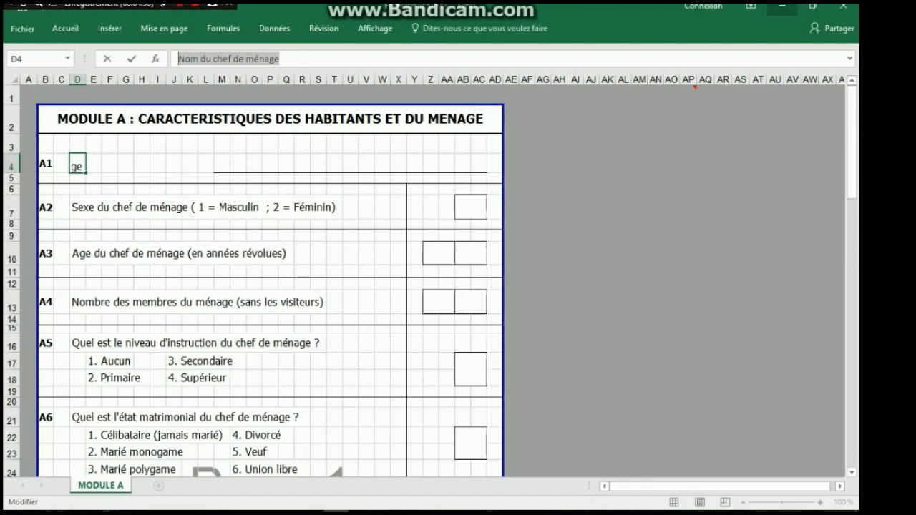
pyautogui.hotkey('alt', 'Tab')
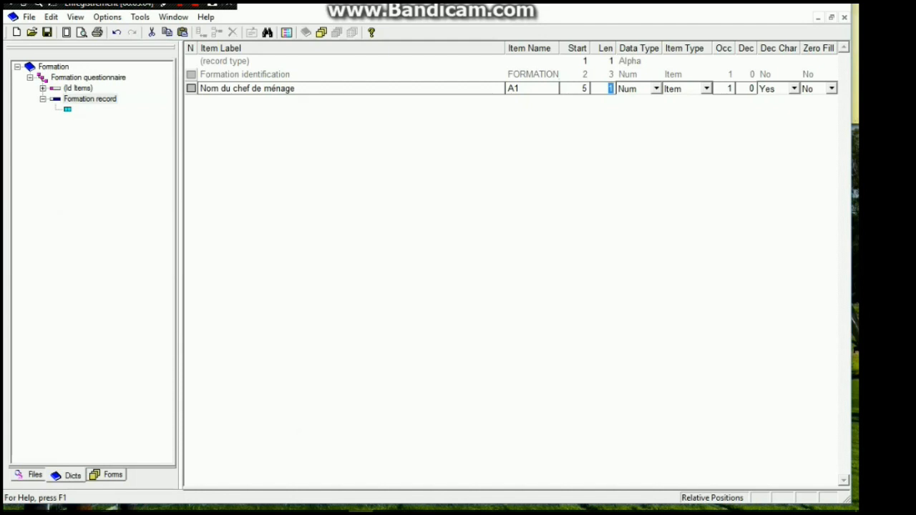
pyautogui.press('Tab')
pyautogui.press('Tab')
pyautogui.press('Tab')
pyautogui.press('Tab')
pyautogui.press('Tab')
pyautogui.press('Tab')
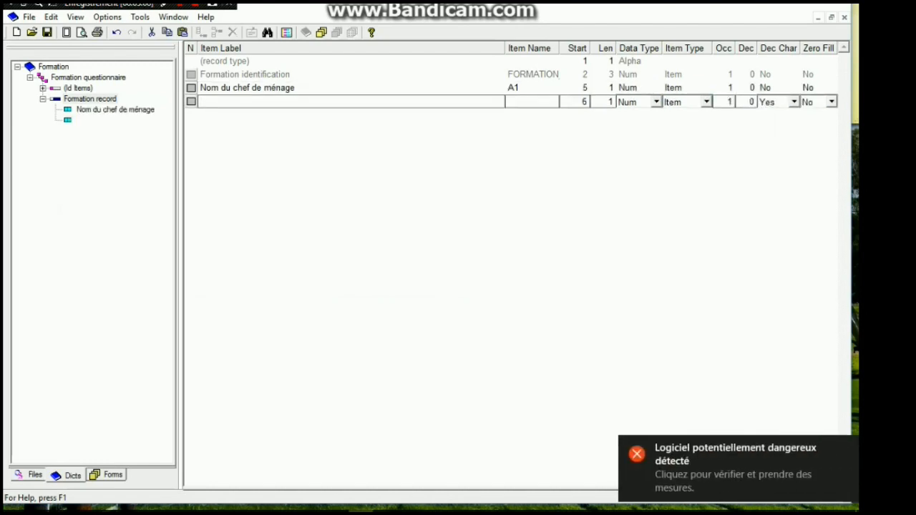
# Copy "Sexe du chef de ménage ( 1 = Masculin ; 2 = Féminin)" from cell D7 in Excel and paste it as the next item's label in CSPro
pyautogui.hotkey('alt', 'Tab')
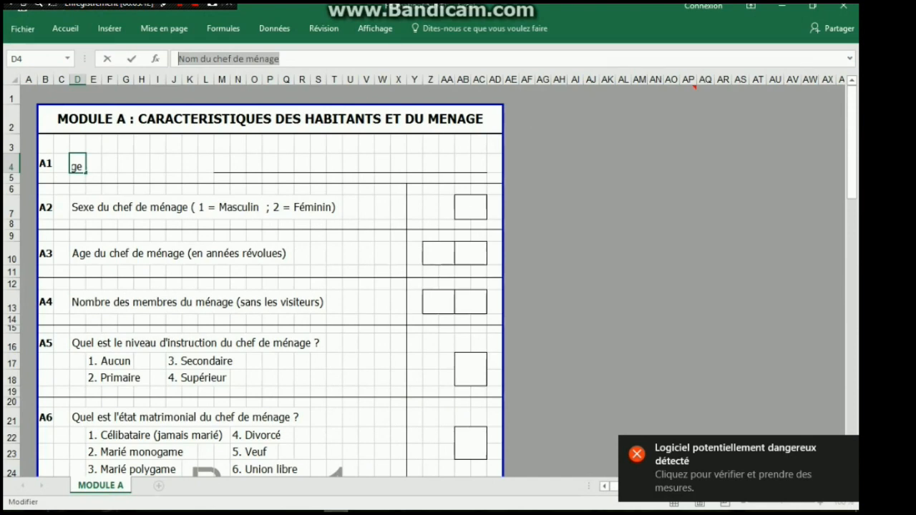
pyautogui.click(77, 208)
pyautogui.moveTo(399, 59); pyautogui.dragTo(174, 59)
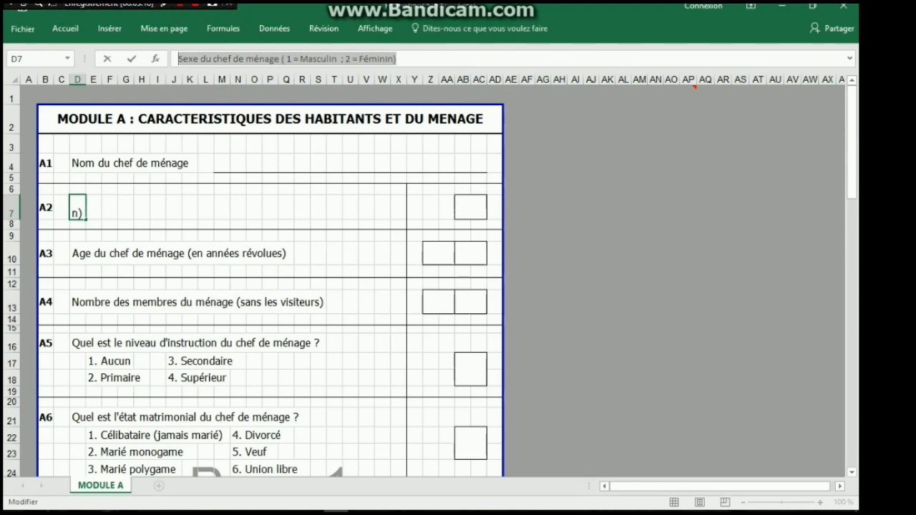
pyautogui.click(781, 7)
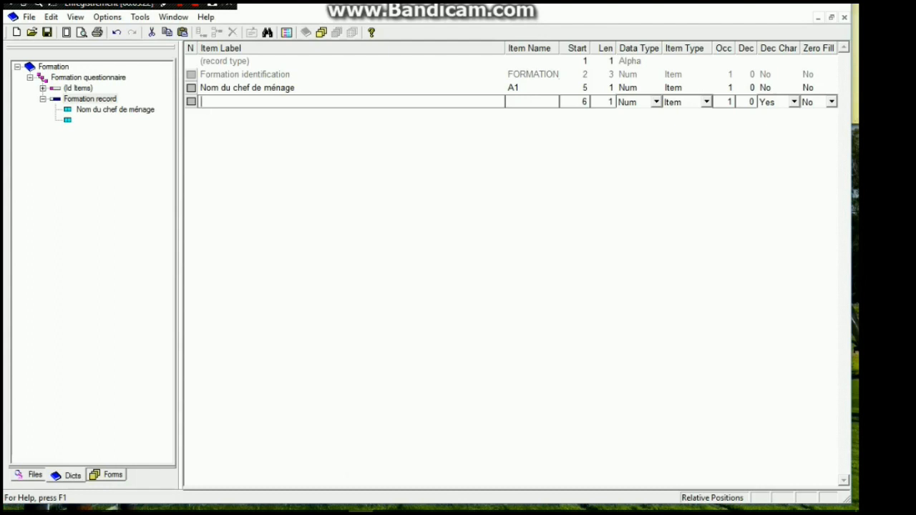
pyautogui.hotkey('ctrl', 'v')
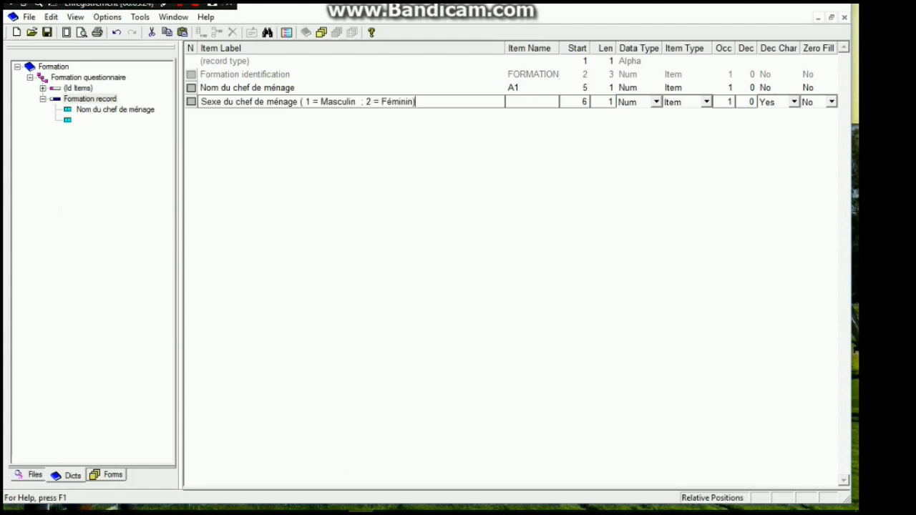
# Name the head-of-household sex item A2 and add it as a numeric item of length 1
pyautogui.click(531, 102)
pyautogui.write('A2')
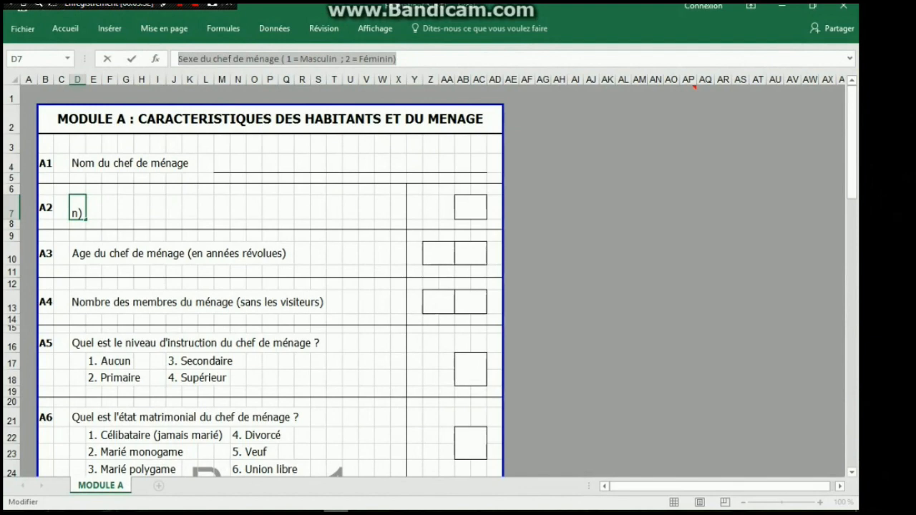
pyautogui.click(302, 208)
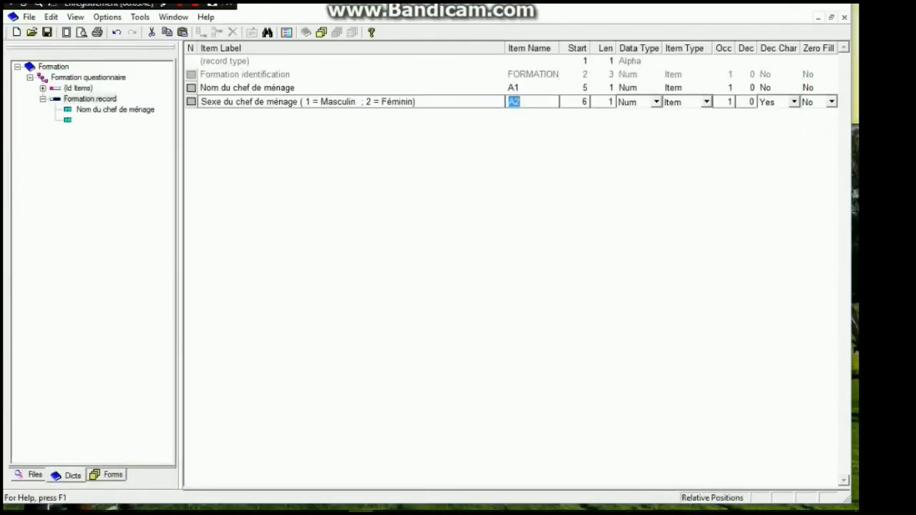
pyautogui.click(611, 102)
pyautogui.press('Tab')
pyautogui.press('Tab')
pyautogui.press('Tab')
pyautogui.press('Tab')
pyautogui.press('Tab')
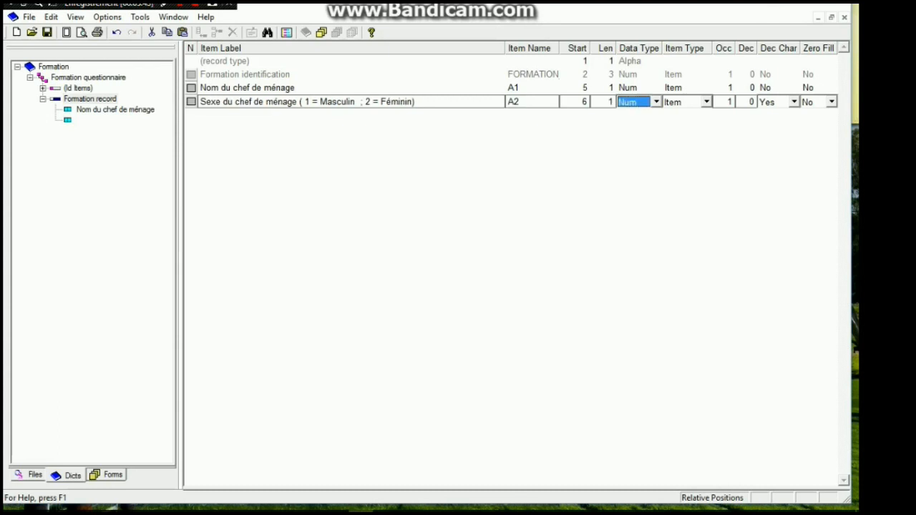
pyautogui.press('Return')
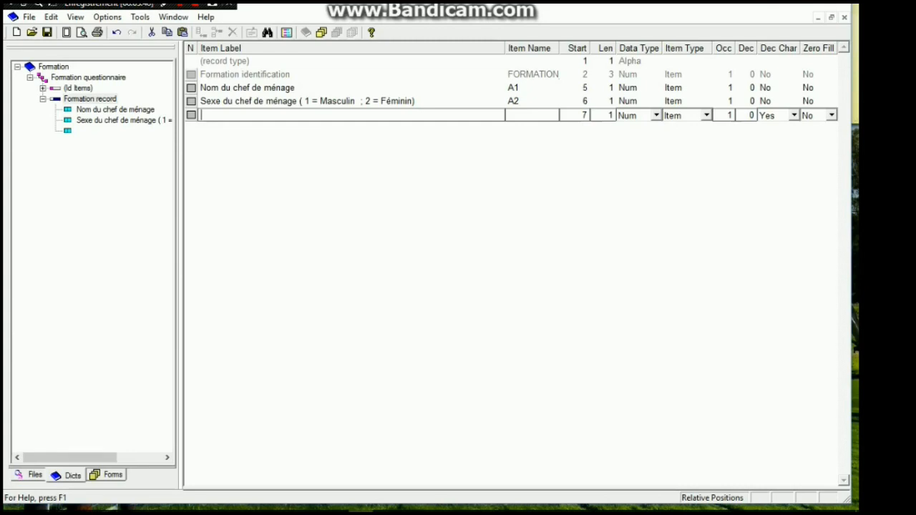
# Copy "Age du chef de ménage (en années révolues)" from cell D10 in Excel and paste it as the next item's label in CSPro
pyautogui.hotkey('alt', 'Tab')
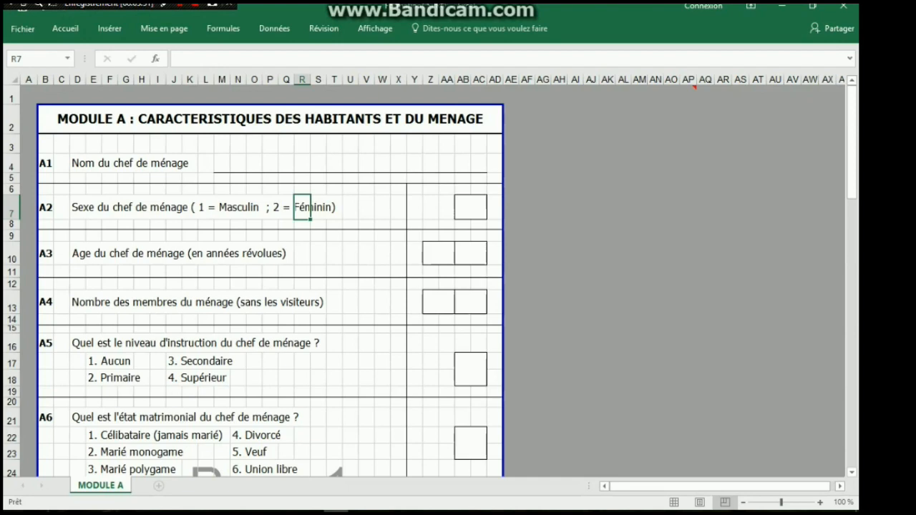
pyautogui.click(78, 253)
pyautogui.moveTo(365, 59); pyautogui.dragTo(177, 59)
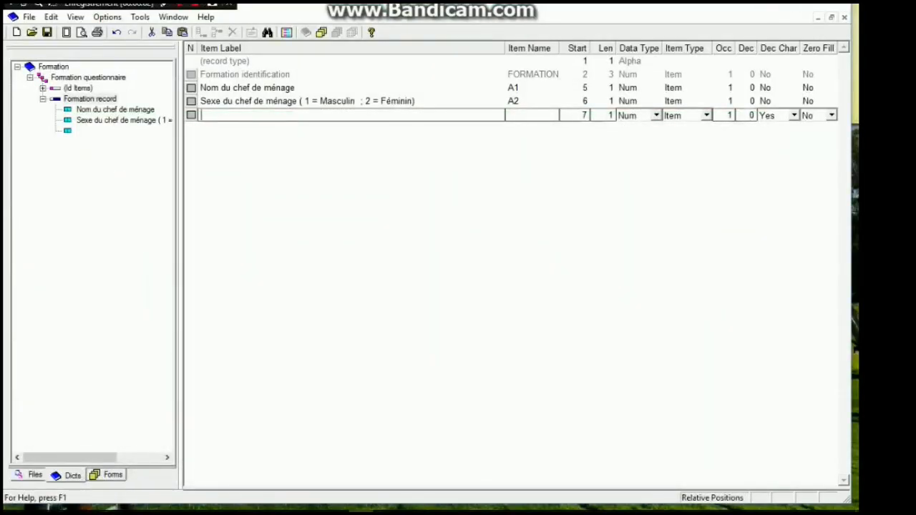
pyautogui.write('Age du chef de ménage (en années révolues)')
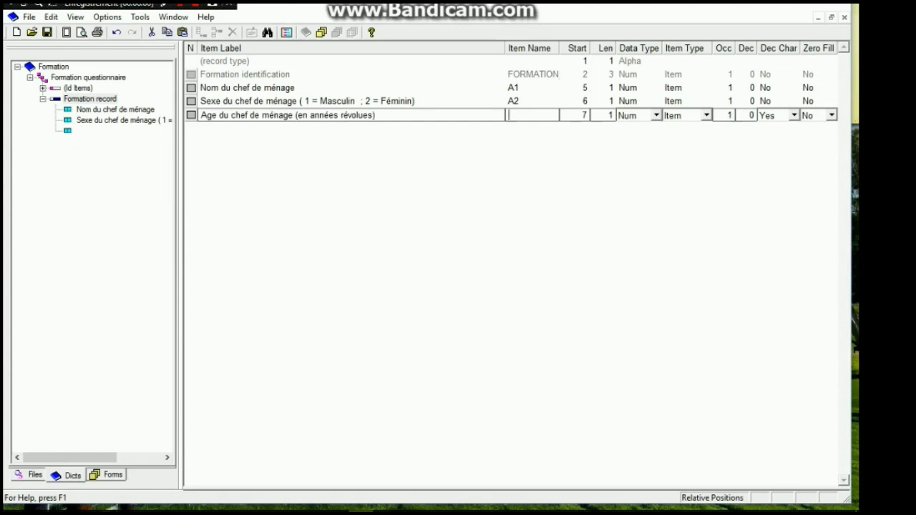
# Name the head-of-household age item A3, set its length to 2 and add it to the record as a numeric item
pyautogui.write('A3')
pyautogui.hotkey('alt', 'Tab')
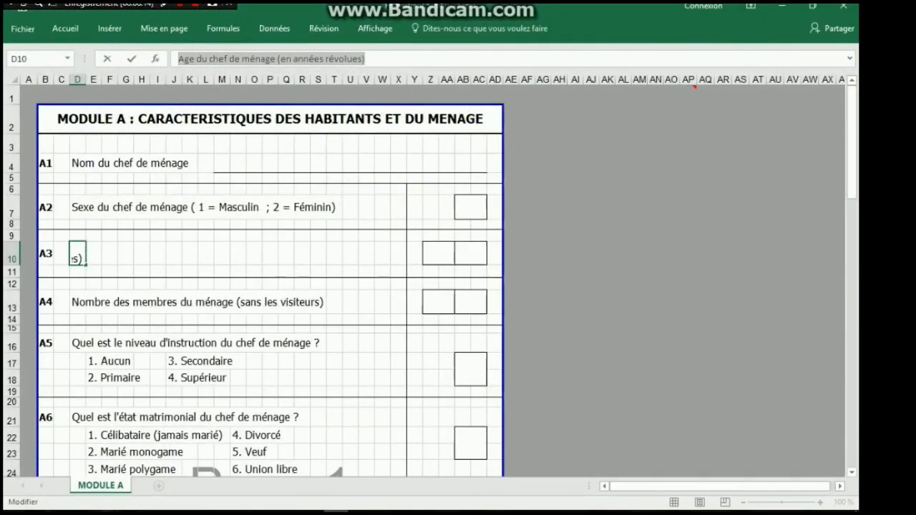
pyautogui.hotkey('alt', 'Tab')
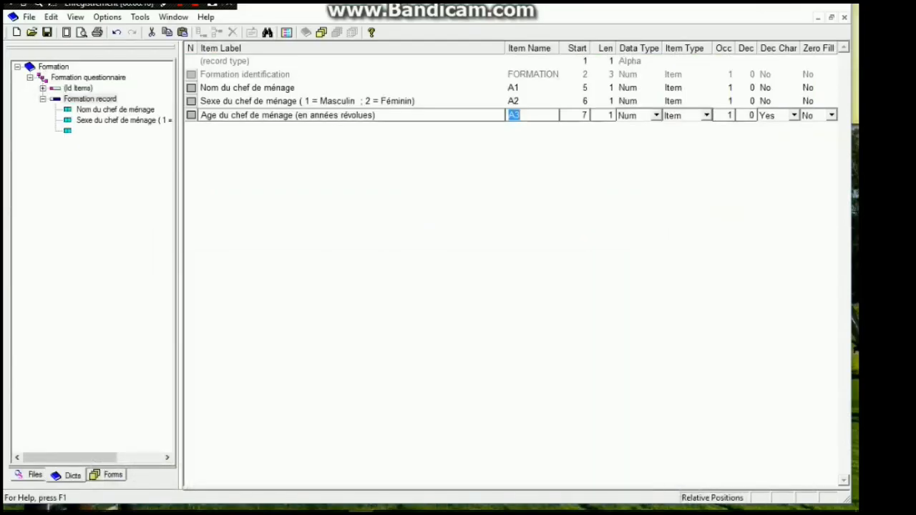
pyautogui.click(610, 115)
pyautogui.press('BackSpace')
pyautogui.write('2')
pyautogui.press('Return')
pyautogui.press('Return')
pyautogui.press('Return')
pyautogui.press('Return')
pyautogui.press('Return')
pyautogui.press('Return')
pyautogui.press('Return')
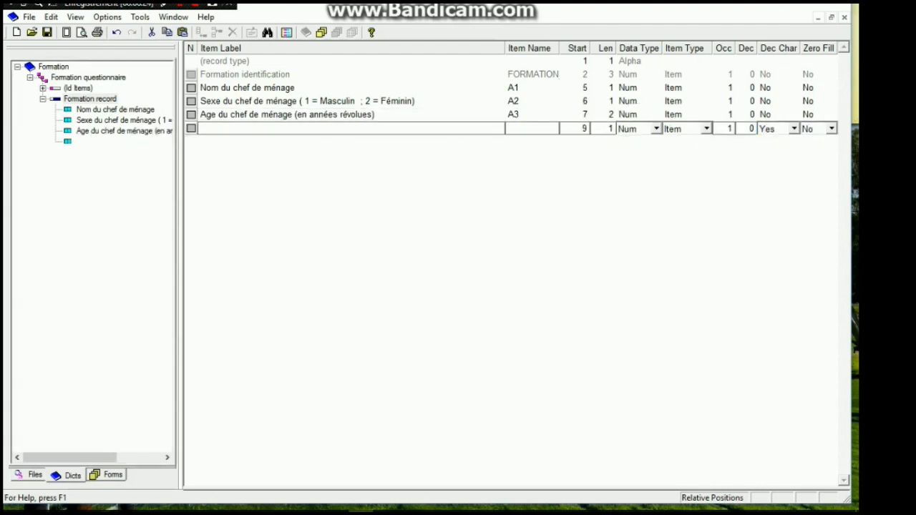
# Copy "Nombre des membres du ménage (sans les visiteurs)" from cell D13 in Excel and paste it as the next item's label in CSPro
pyautogui.moveTo(336, 511)
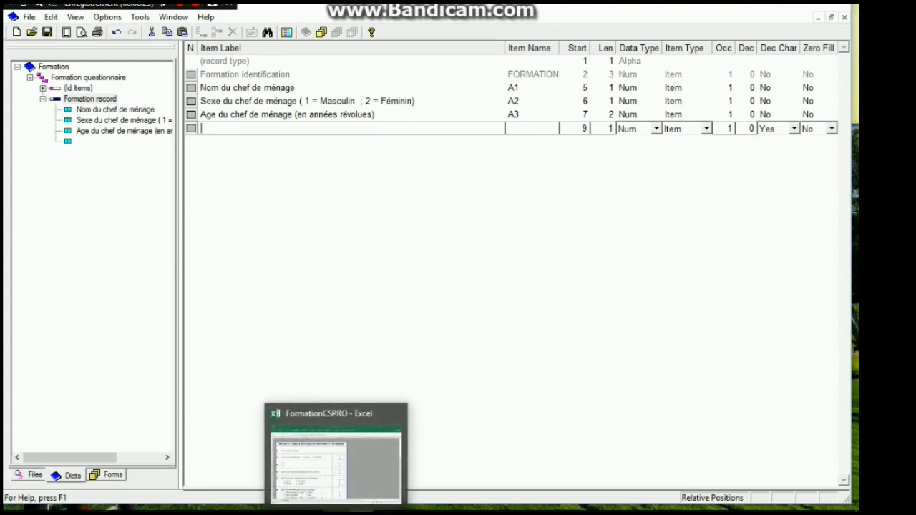
pyautogui.click(337, 511)
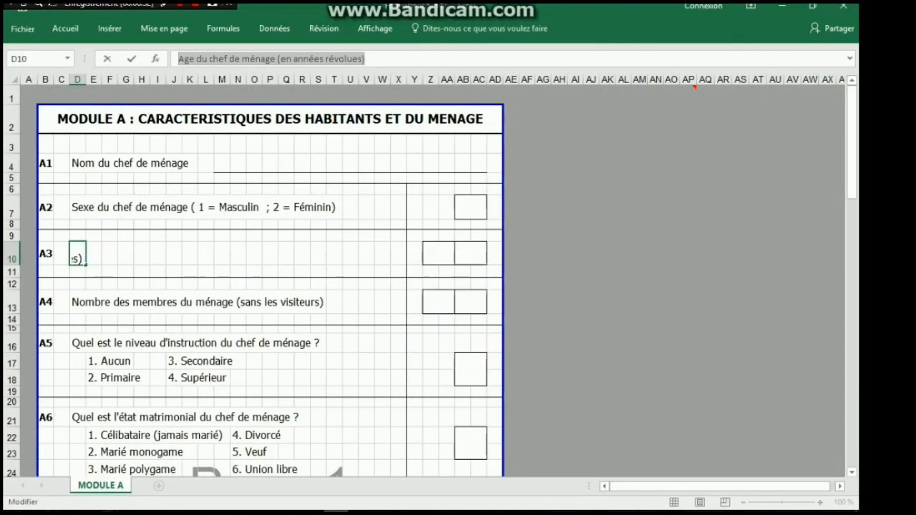
pyautogui.click(77, 301)
pyautogui.click(399, 59)
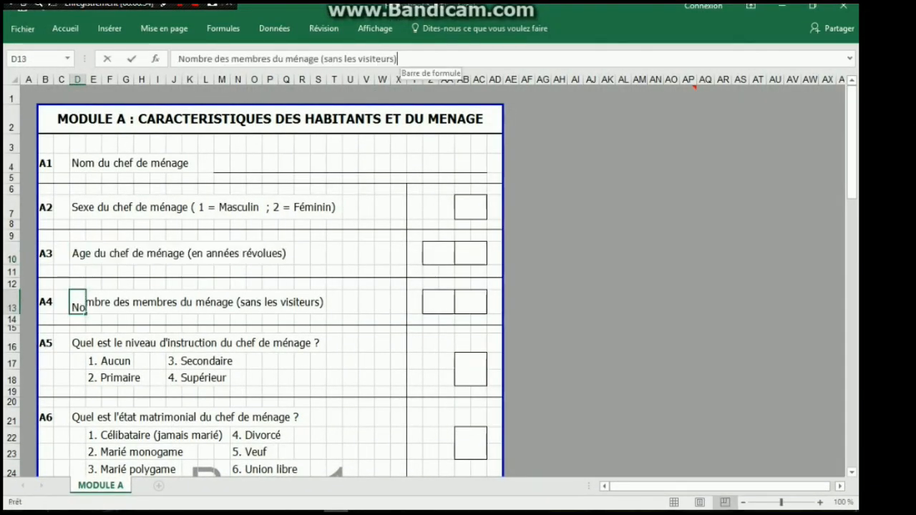
pyautogui.moveTo(398, 59); pyautogui.dragTo(179, 59)
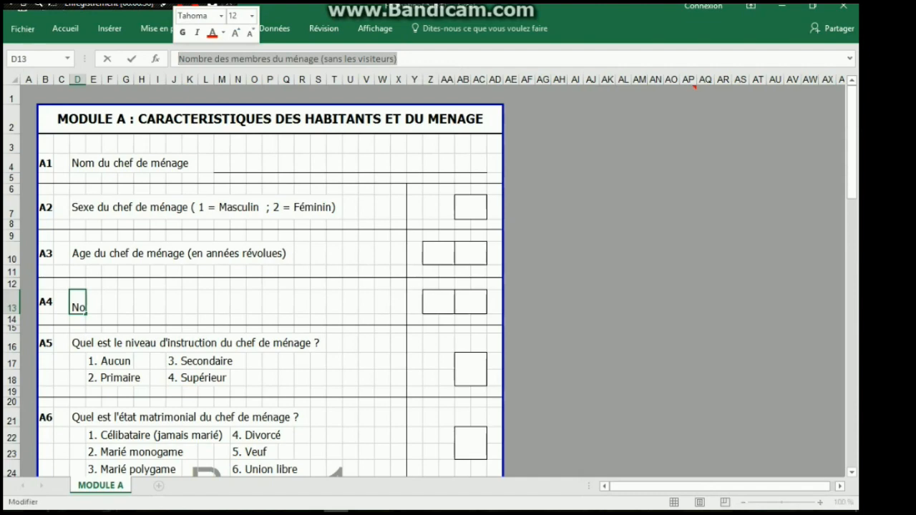
pyautogui.hotkey('ctrl', 'c')
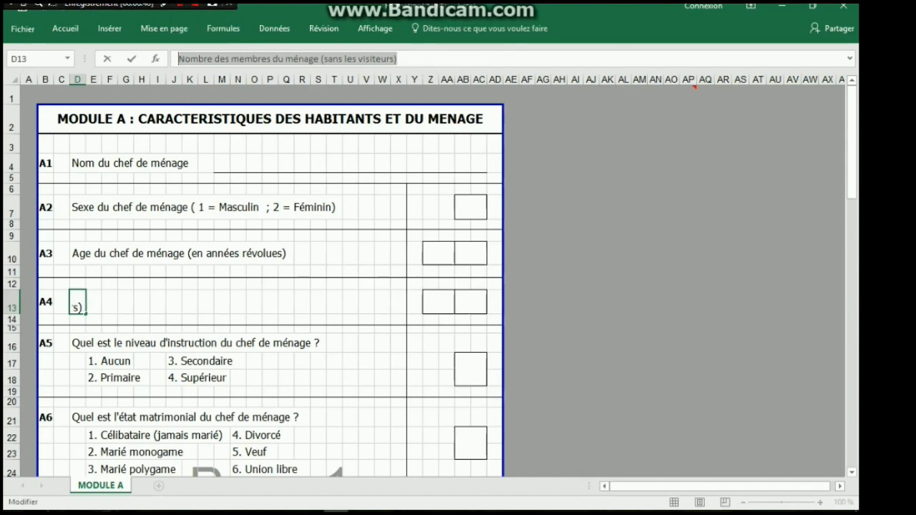
pyautogui.hotkey('alt', 'Tab')
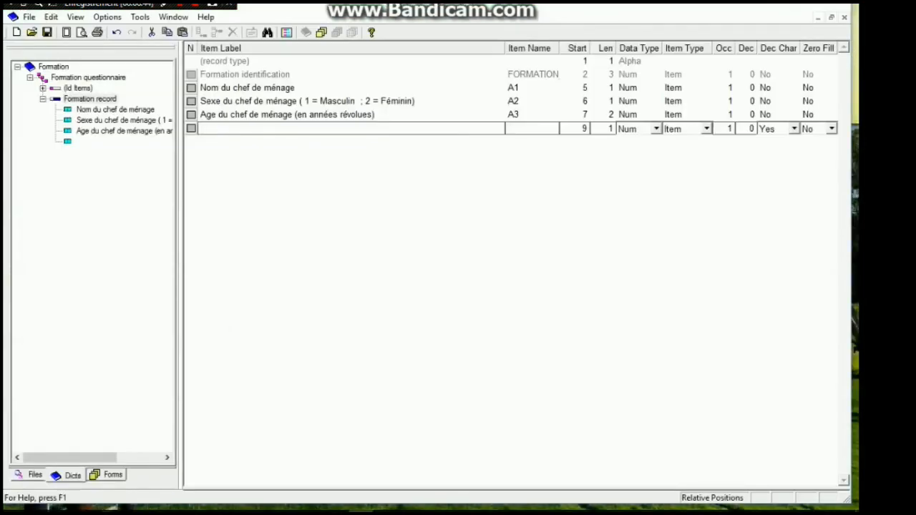
pyautogui.hotkey('ctrl', 'v')
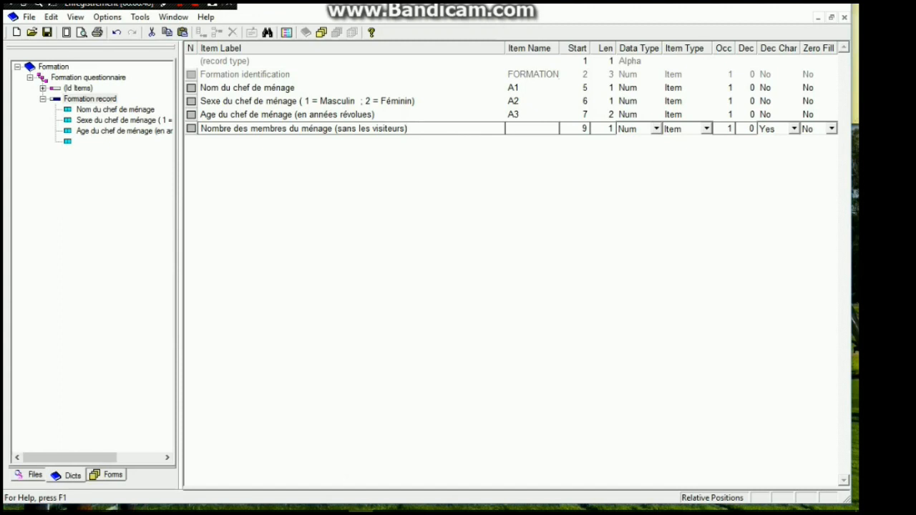
# Name the household member count item A4, set its length to 2 and add it to the record as a numeric item
pyautogui.rightClick(513, 125)
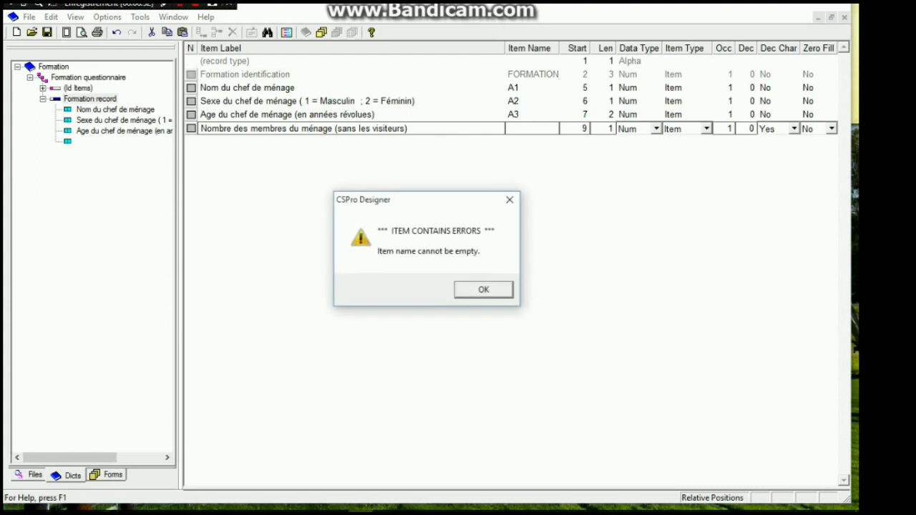
pyautogui.click(509, 200)
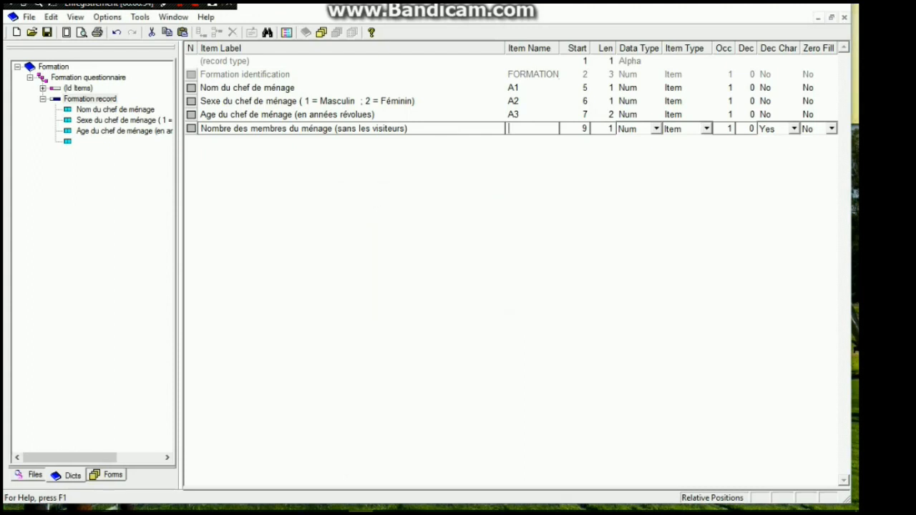
pyautogui.write('A')
pyautogui.write('4')
pyautogui.write('2')
pyautogui.press('Tab')
pyautogui.press('Tab')
pyautogui.press('Tab')
pyautogui.press('Tab')
pyautogui.press('Tab')
pyautogui.press('Tab')
pyautogui.press('Tab')
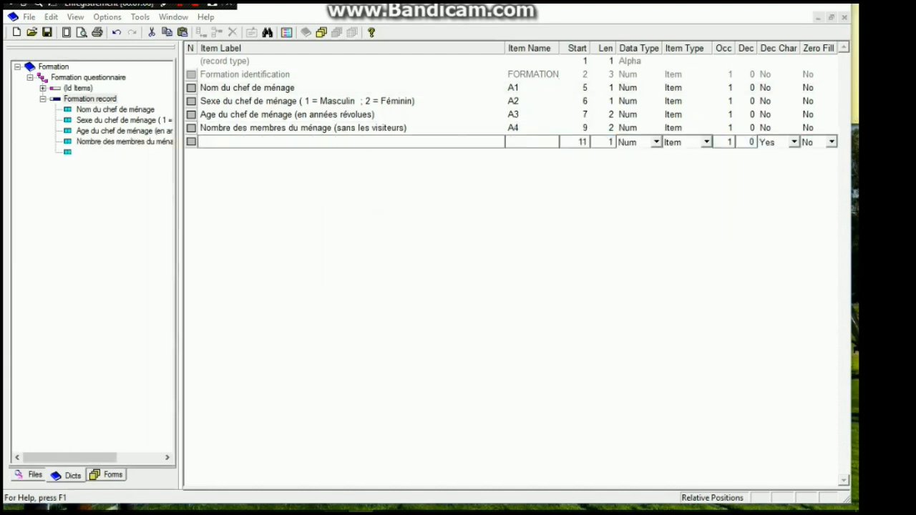
# Copy "Quel est le niveau d'instruction du chef de ménage ?" from cell D16 in Excel and paste it as the next item's label in CSPro
pyautogui.hotkey('alt', 'Tab')
pyautogui.scroll(-5, 76, 308)
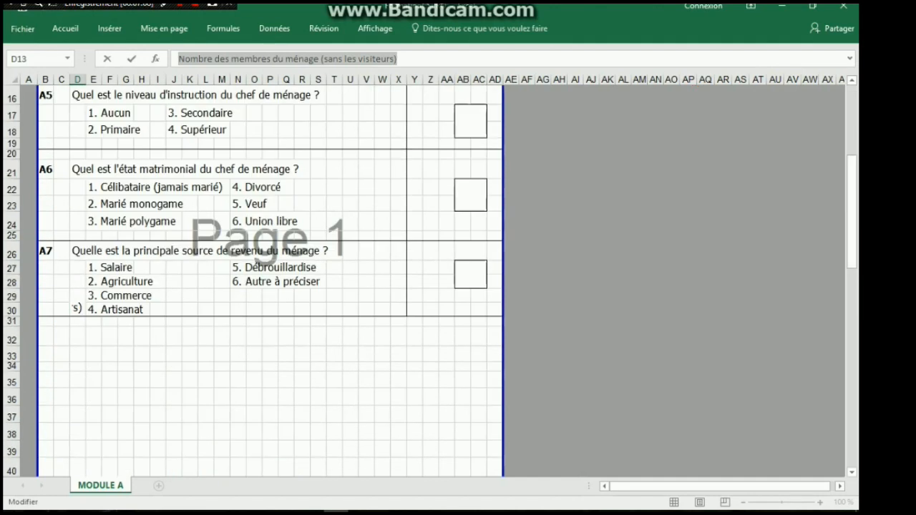
pyautogui.scroll(4, 71, 360)
pyautogui.scroll(-1, 74, 311)
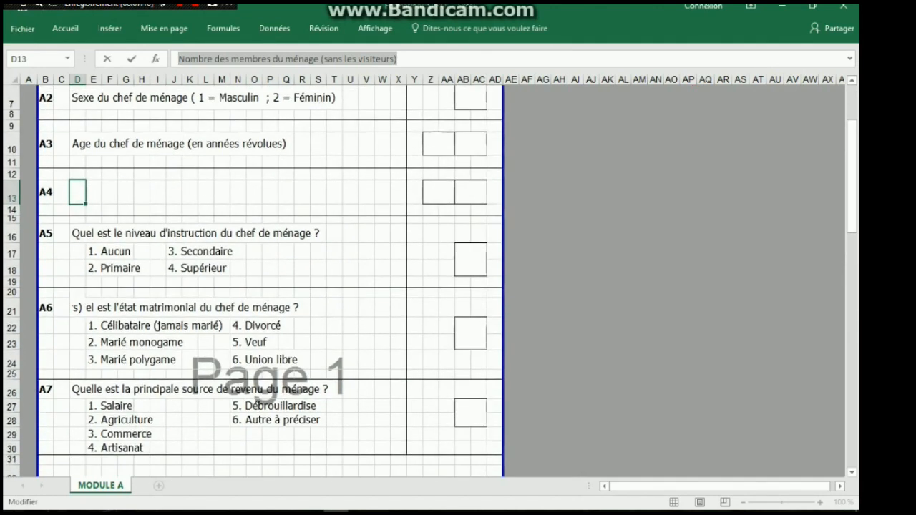
pyautogui.press('Return')
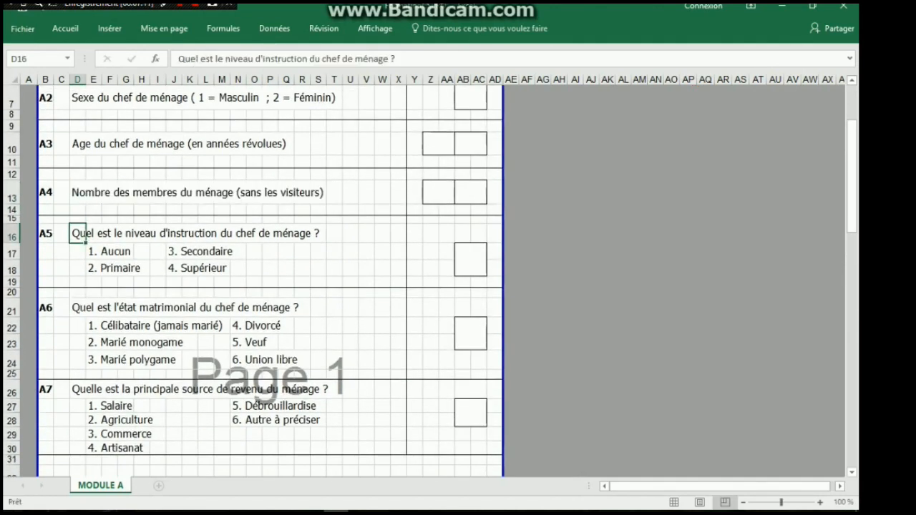
pyautogui.moveTo(397, 59); pyautogui.dragTo(176, 60)
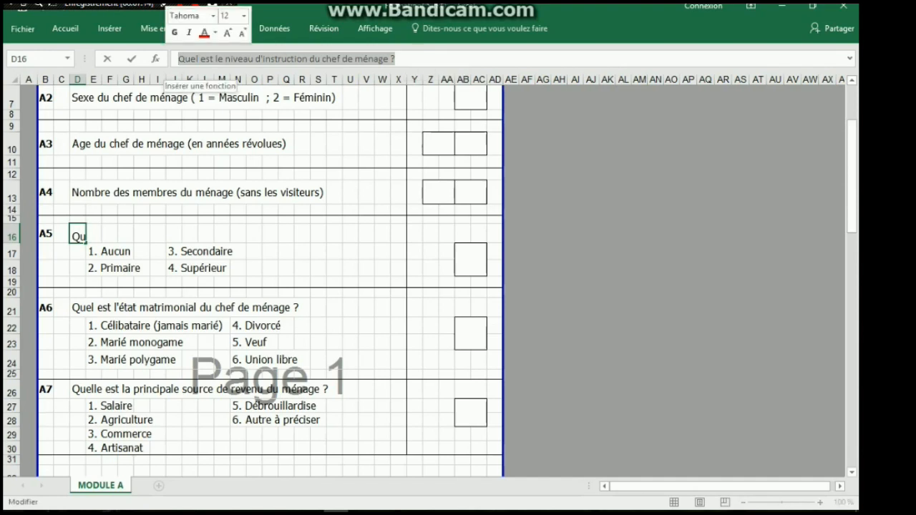
pyautogui.hotkey('ctrl', 'c')
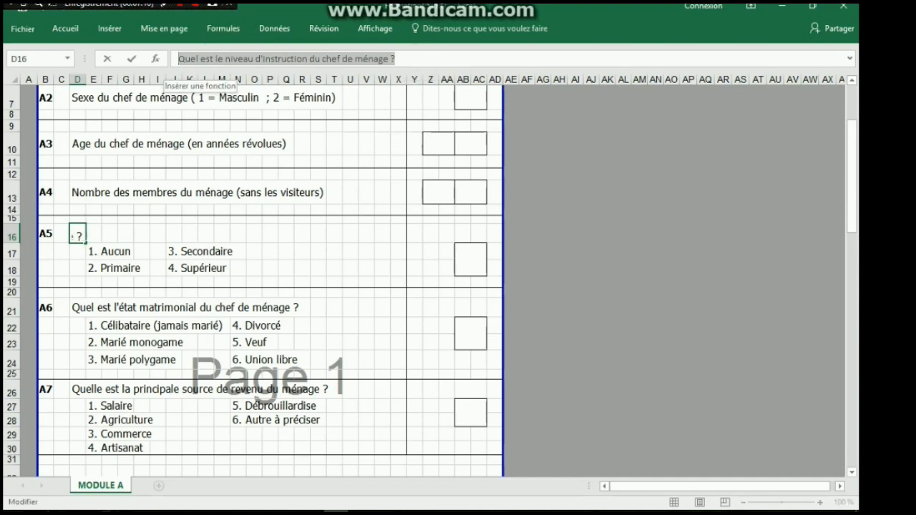
pyautogui.hotkey('alt', 'Tab')
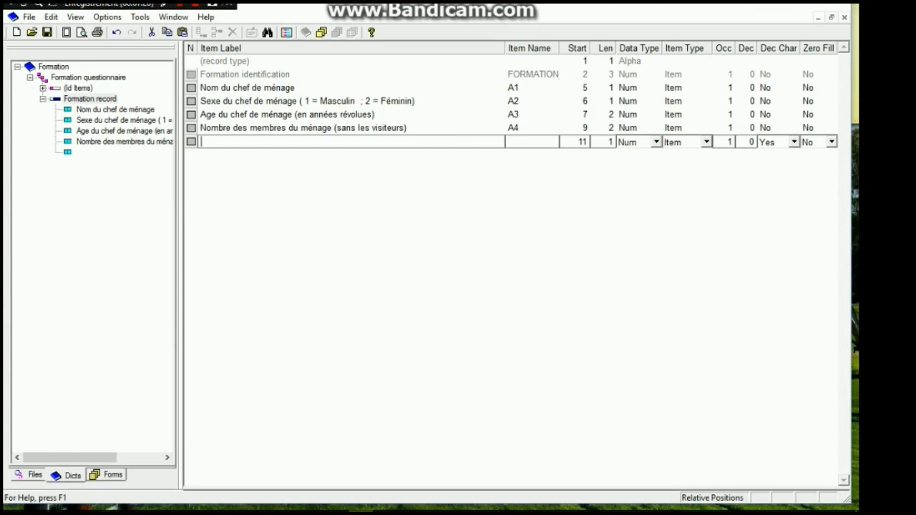
pyautogui.hotkey('ctrl', 'v')
pyautogui.press('Tab')
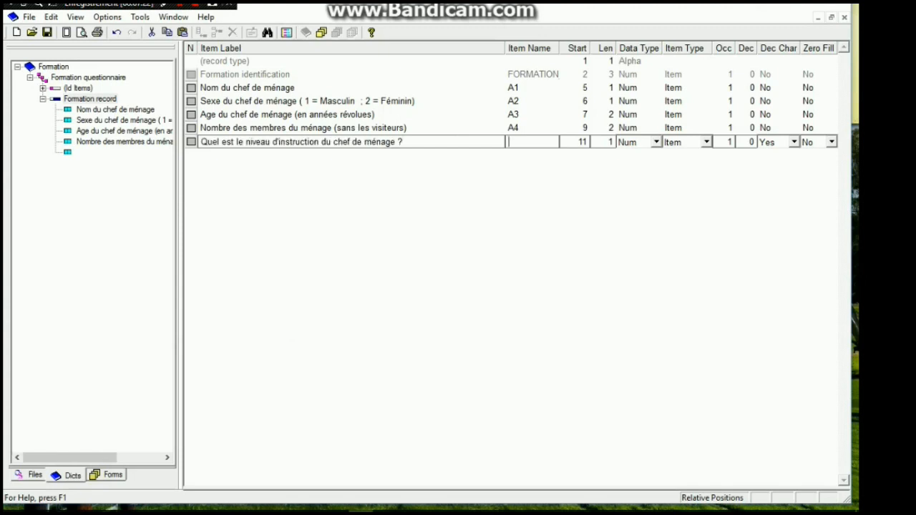
# Name the education level item A5 and add it to the record as a numeric item of length 1
pyautogui.write('A5')
pyautogui.hotkey('alt', 'Tab')
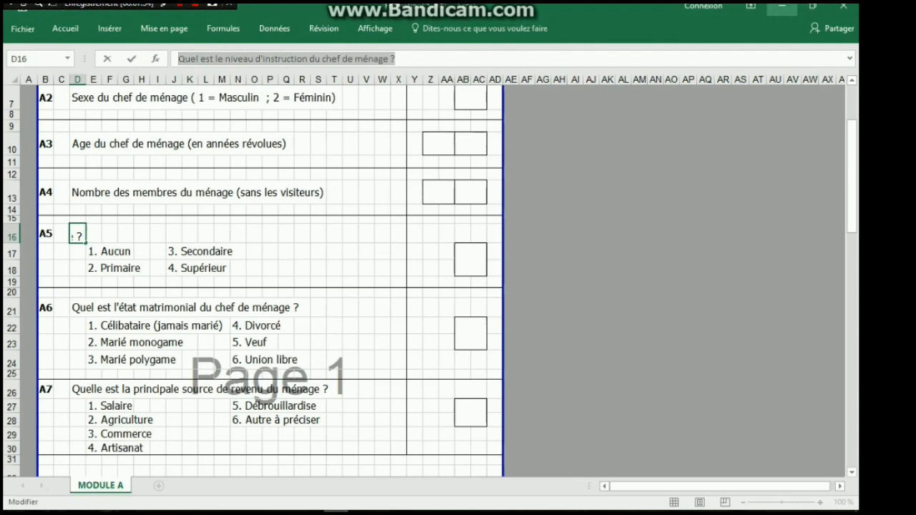
pyautogui.hotkey('alt', 'Tab')
pyautogui.press('Tab')
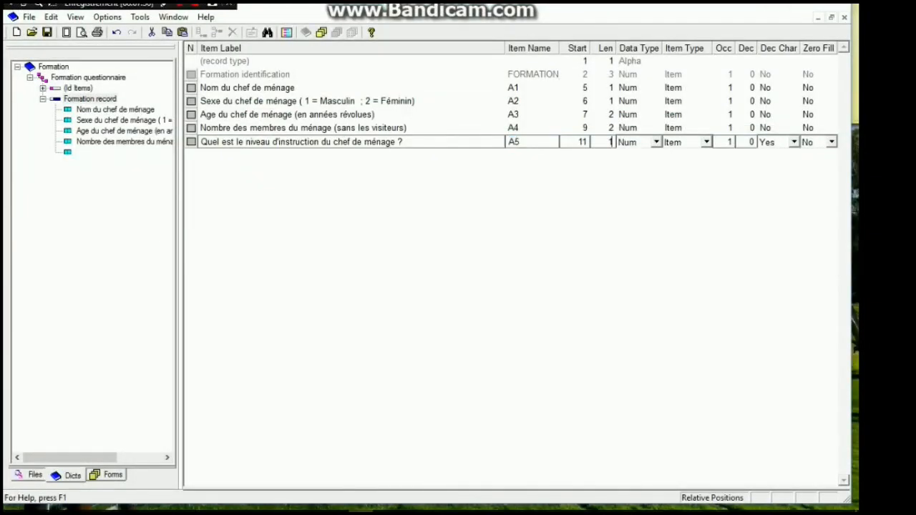
pyautogui.press('Tab')
pyautogui.press('Tab')
pyautogui.press('Tab')
pyautogui.press('Tab')
pyautogui.press('Tab')
pyautogui.press('Tab')
pyautogui.press('Tab')
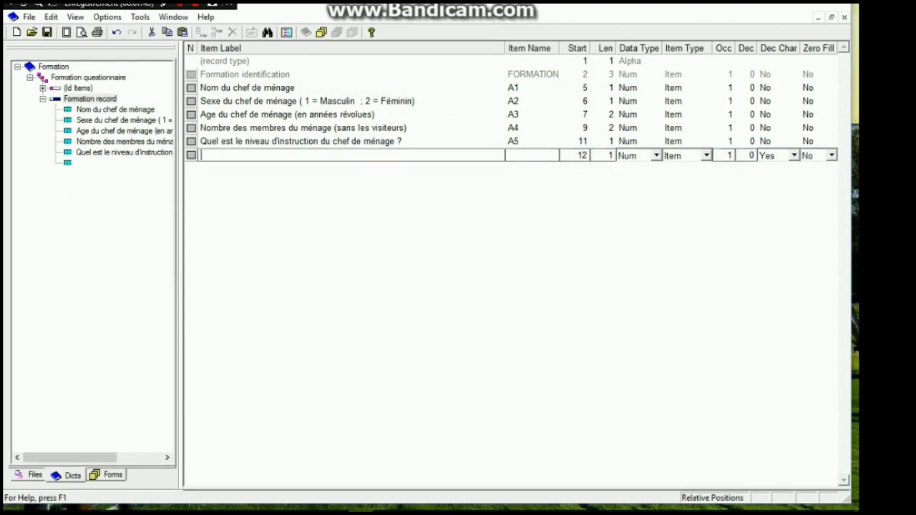
# Copy "Quel est l'état matrimonial du chef de ménage ?" from cell D21 in Excel and paste it as the next item's label in CSPro
pyautogui.hotkey('alt', 'Tab')
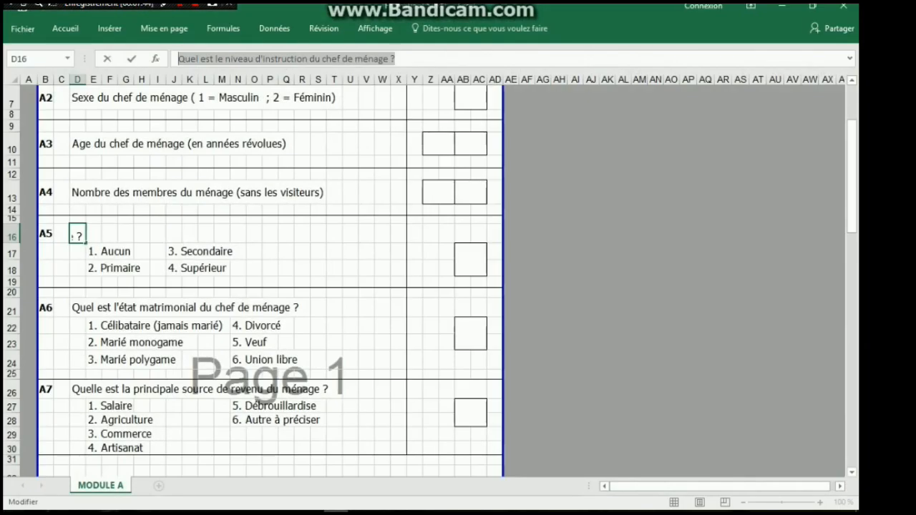
pyautogui.click(77, 308)
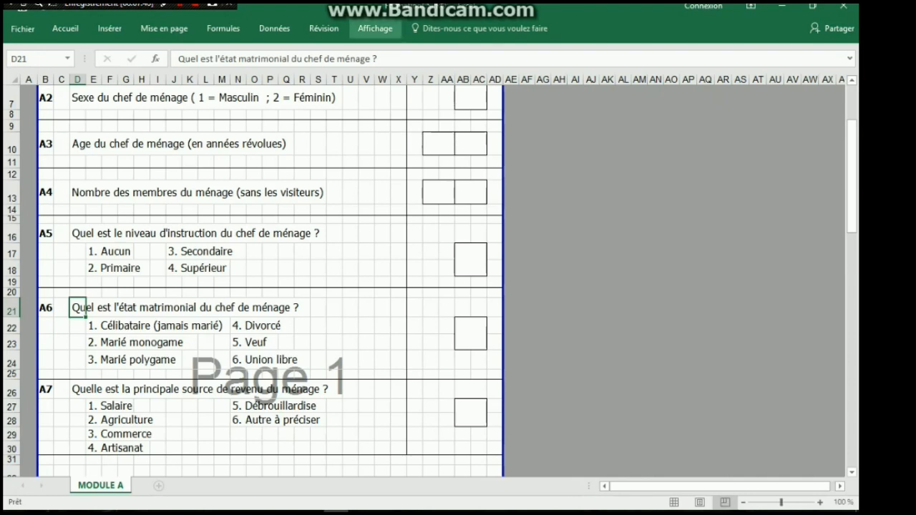
pyautogui.moveTo(378, 58); pyautogui.dragTo(177, 58)
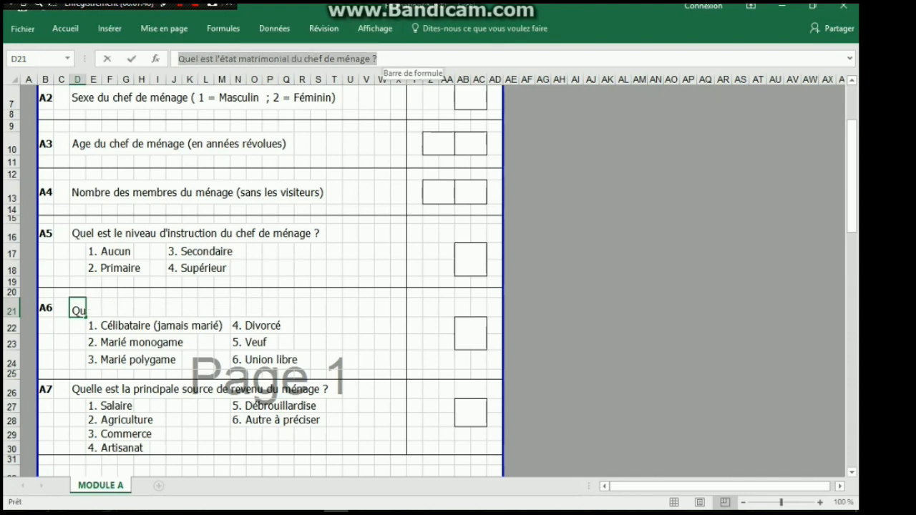
pyautogui.moveTo(377, 58); pyautogui.dragTo(179, 58)
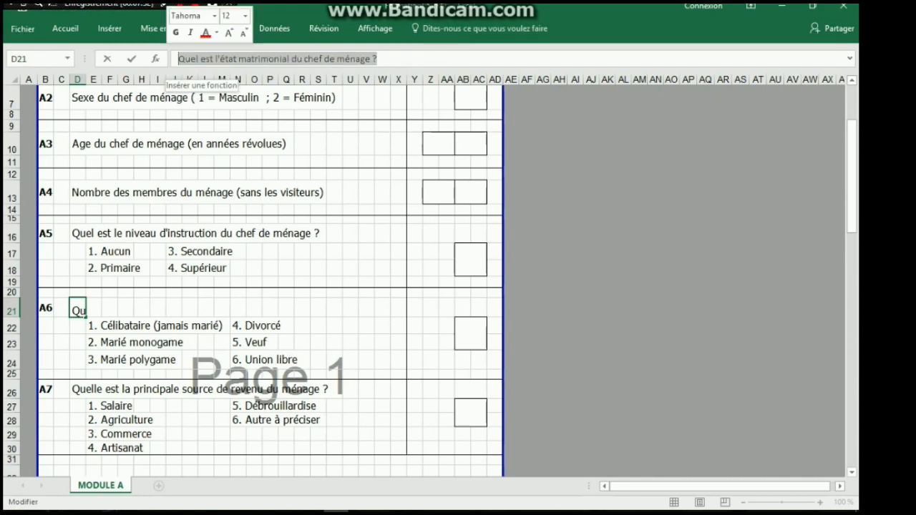
pyautogui.hotkey('ctrl', 'c')
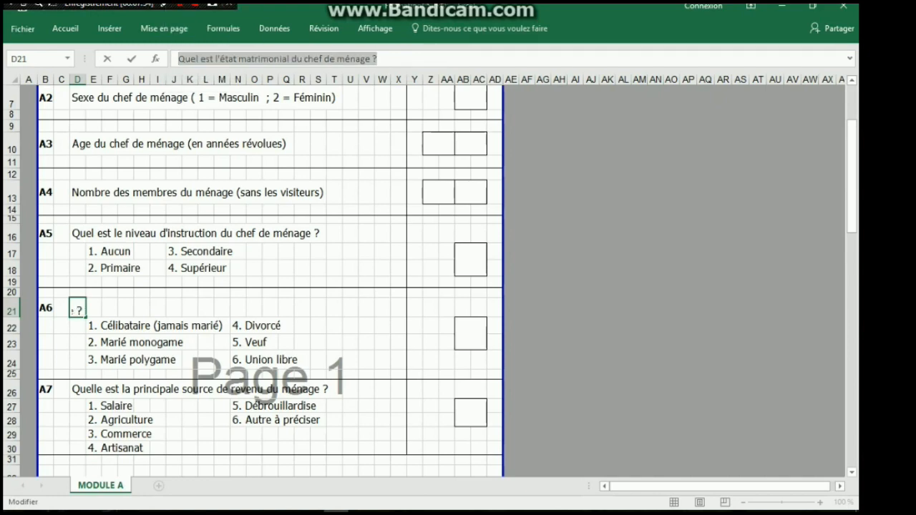
pyautogui.click(781, 6)
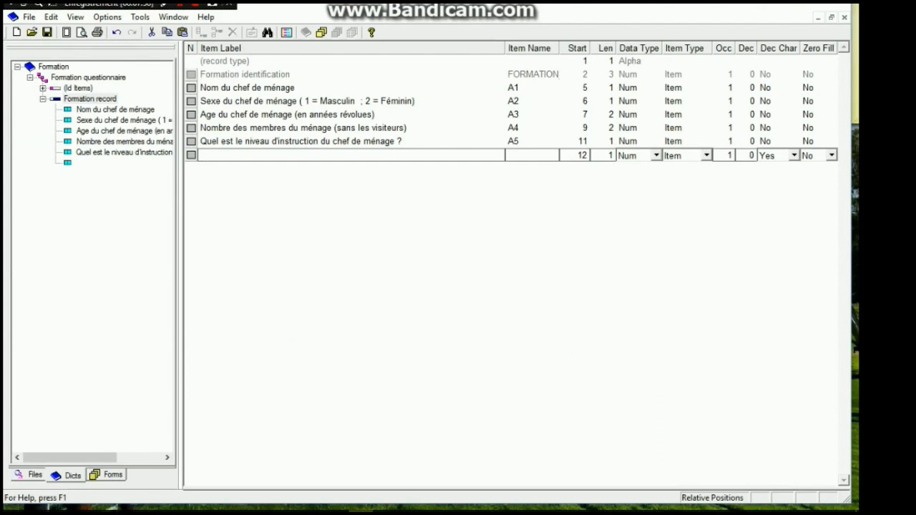
pyautogui.hotkey('ctrl', 'v')
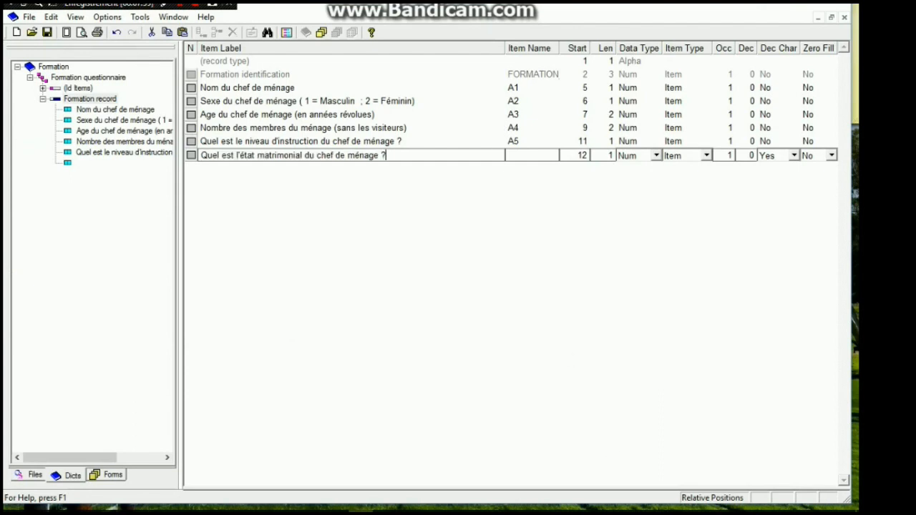
pyautogui.press('Tab')
# Copy "Quelle est la principale source de revenu du ménage ?" from cell D26 in Excel and paste it as the next item's label in CSPro
pyautogui.hotkey('alt', 'Tab')
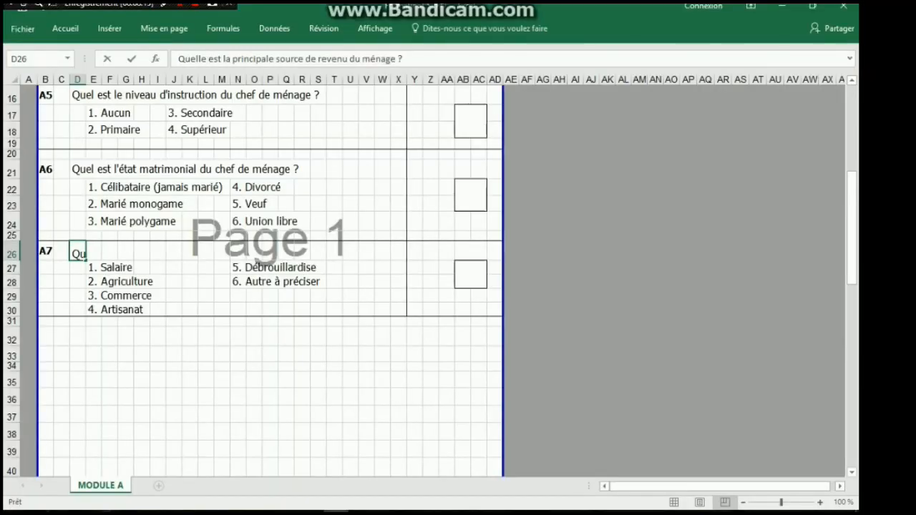
pyautogui.moveTo(405, 59); pyautogui.dragTo(170, 58)
pyautogui.hotkey('ctrl', 'c')
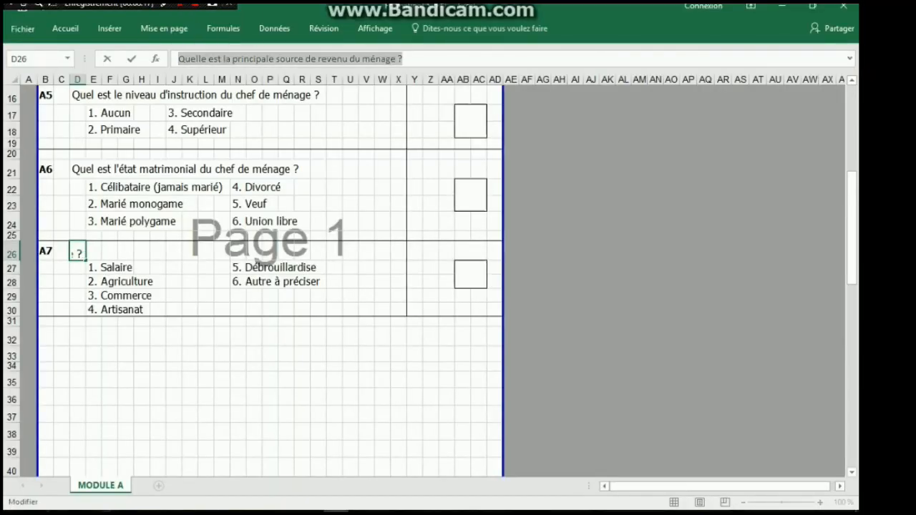
pyautogui.hotkey('alt', 'Tab')
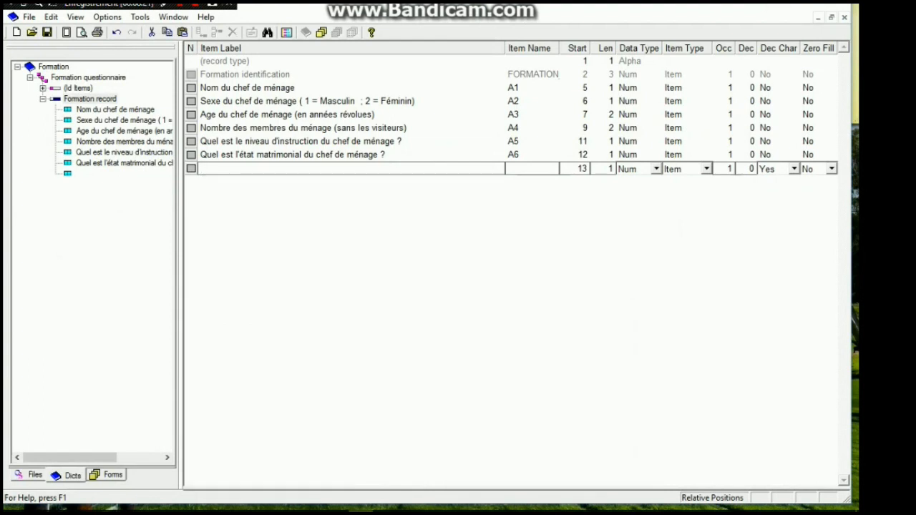
pyautogui.hotkey('ctrl', 'v')
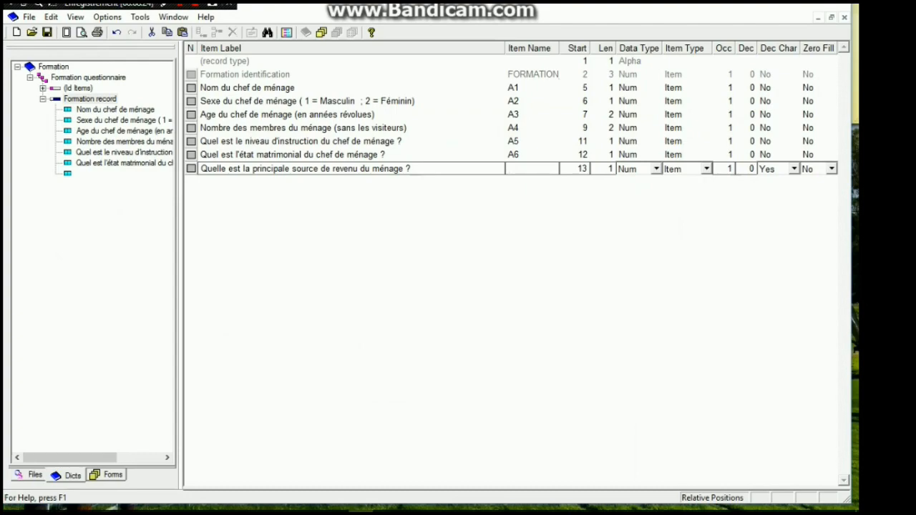
# Name the income source item A7, add it to the record, and check the Excel questionnaire for further questions
pyautogui.write('A7')
pyautogui.press('Return')
pyautogui.hotkey('alt', 'Tab')
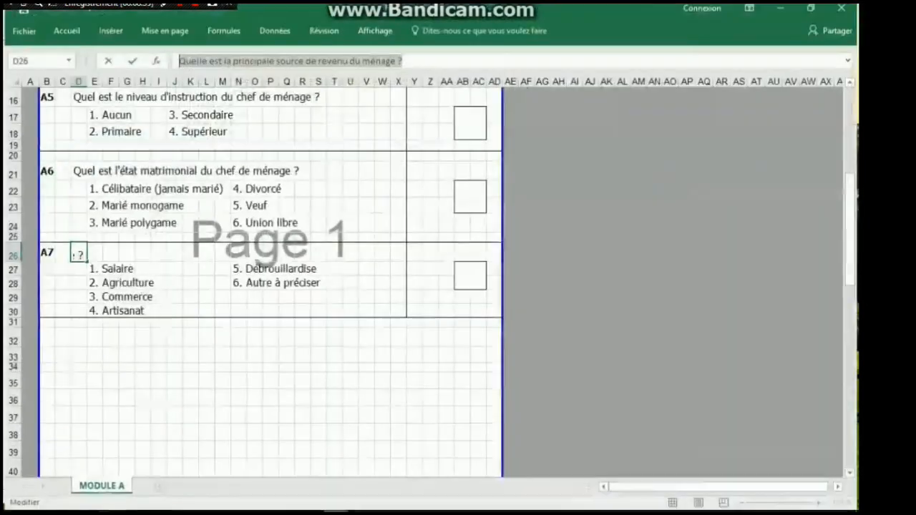
pyautogui.scroll(-8, 271, 279)
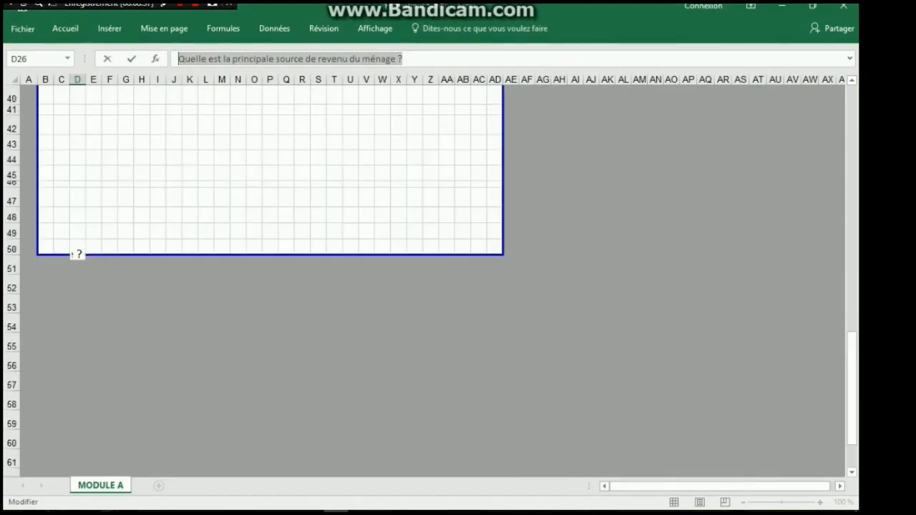
pyautogui.scroll(13, 270, 279)
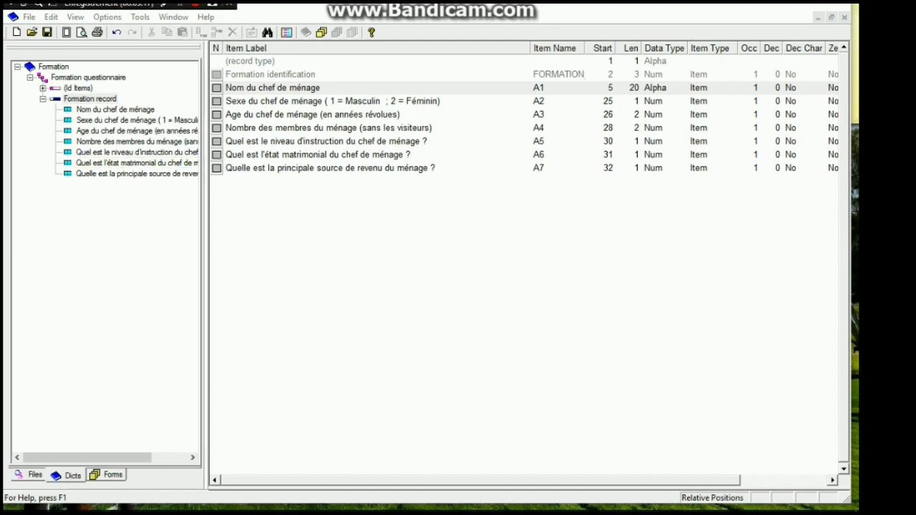
# Add a value set to the household head's sex item, keeping the proposed label and the name A2_VS1
pyautogui.click(136, 120)
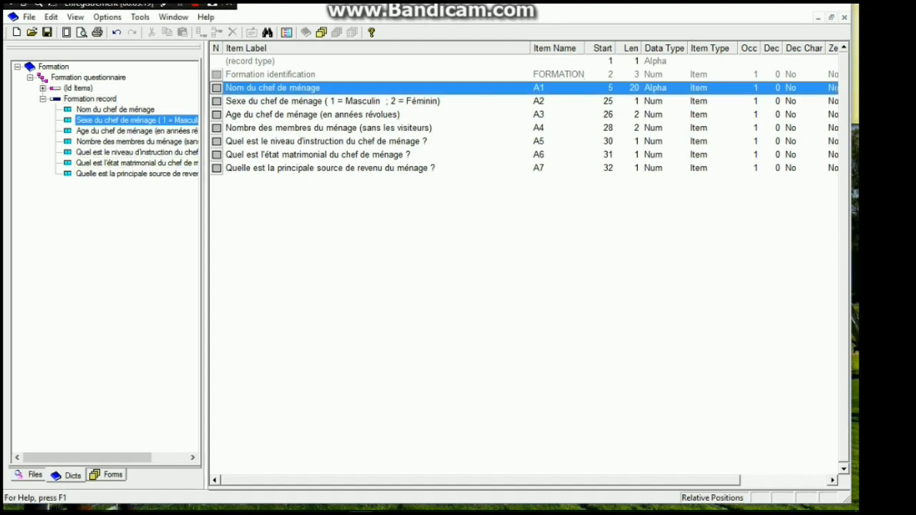
pyautogui.rightClick(104, 120)
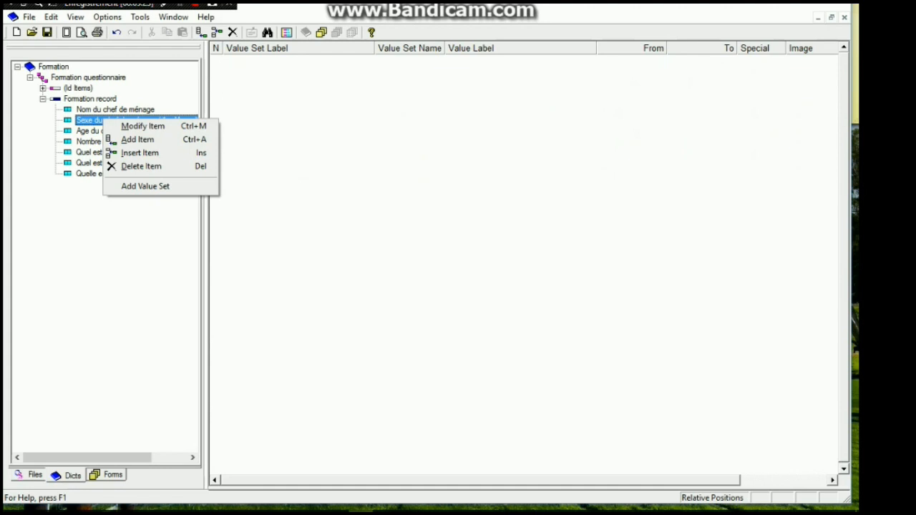
pyautogui.click(145, 186)
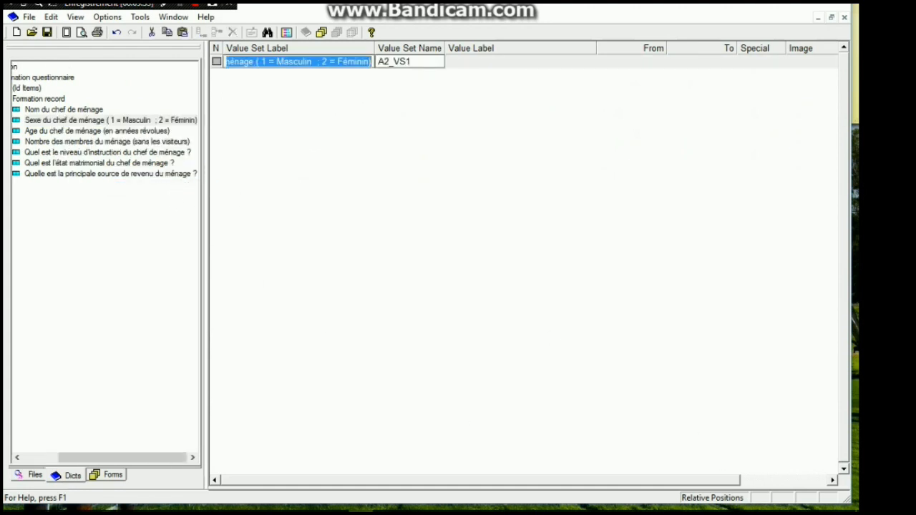
pyautogui.press('Return')
pyautogui.press('Return')
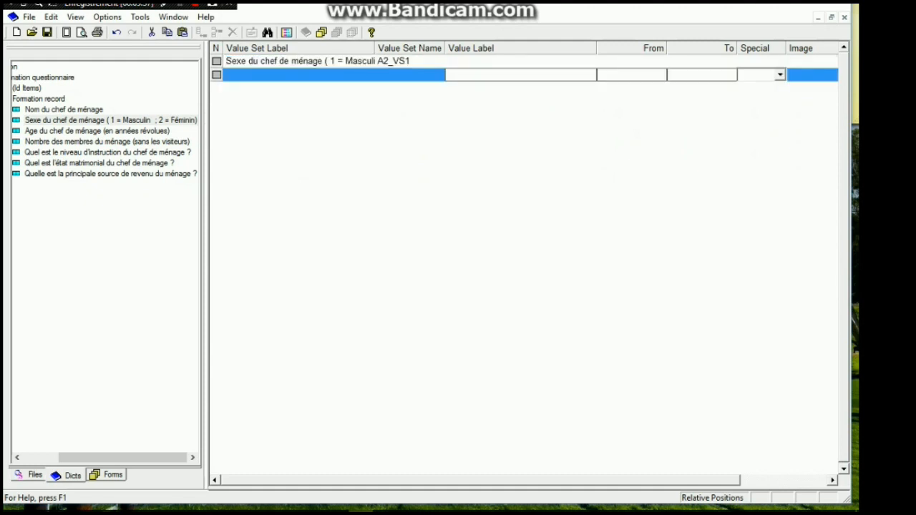
# Paste the copied answer options as the first value label, trim it to "Masculin" and give it code 1
pyautogui.hotkey('ctrl', 'v')
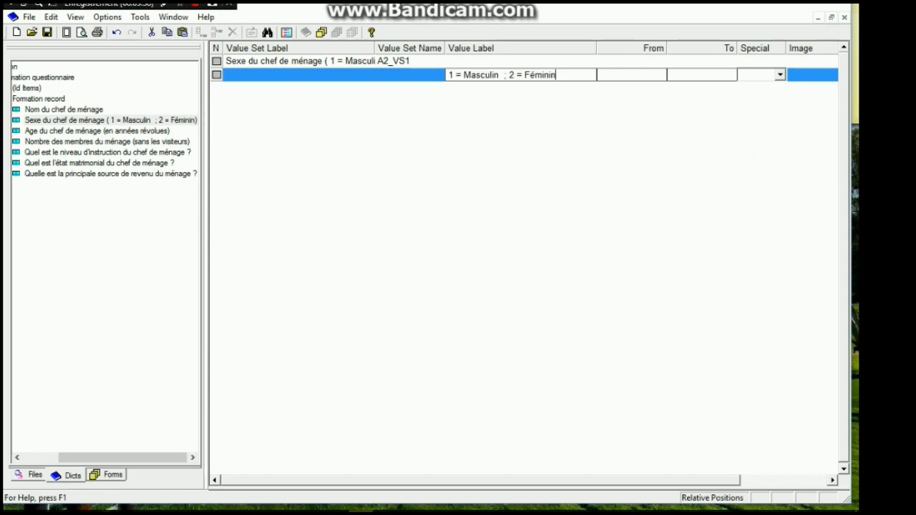
pyautogui.click(463, 75)
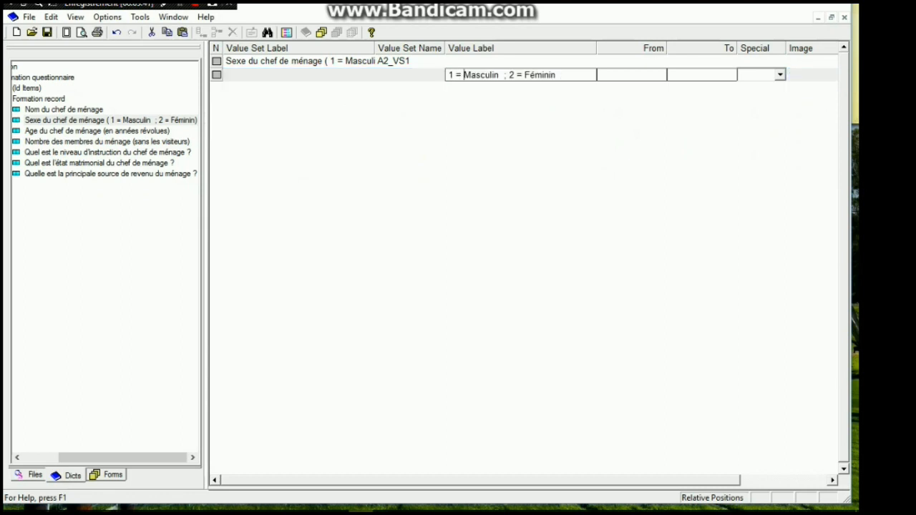
pyautogui.hotkey('shift', 'Home')
pyautogui.press('Delete')
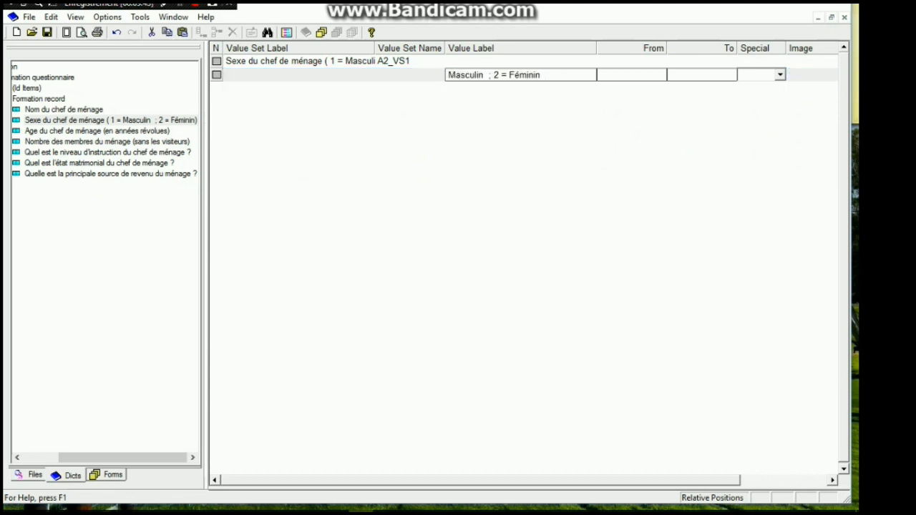
pyautogui.moveTo(542, 75); pyautogui.dragTo(486, 75)
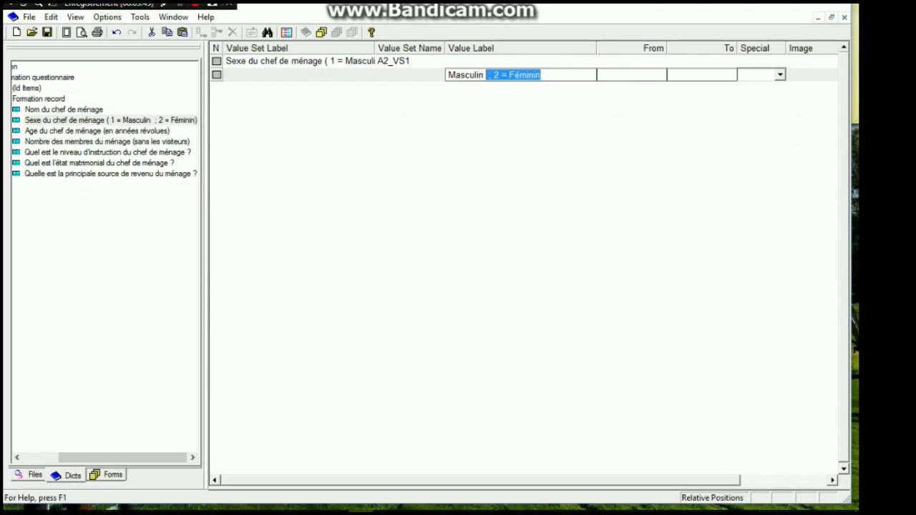
pyautogui.press('Delete')
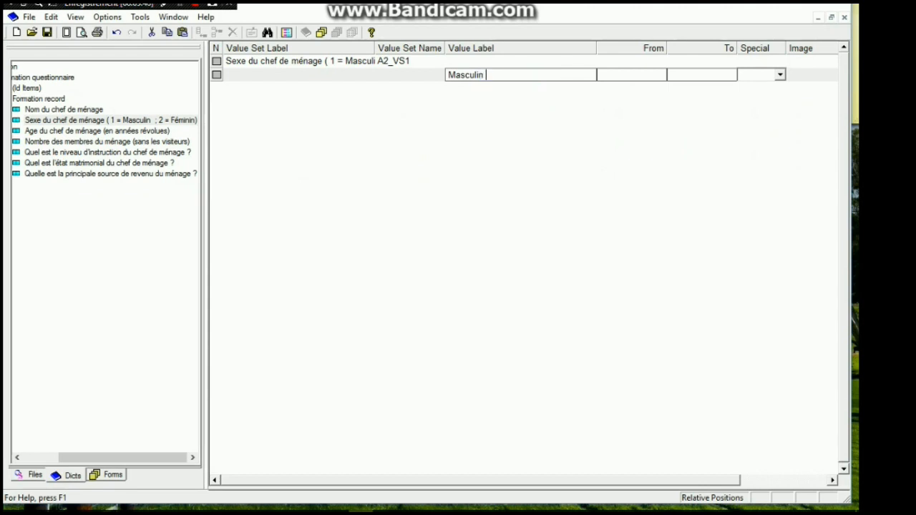
pyautogui.click(630, 75)
pyautogui.write('1')
pyautogui.press('Return')
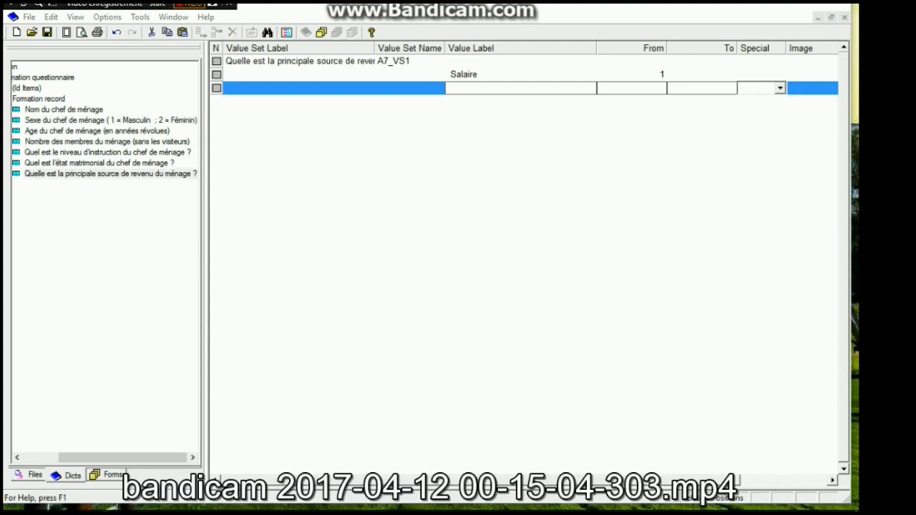
pyautogui.click(107, 152)
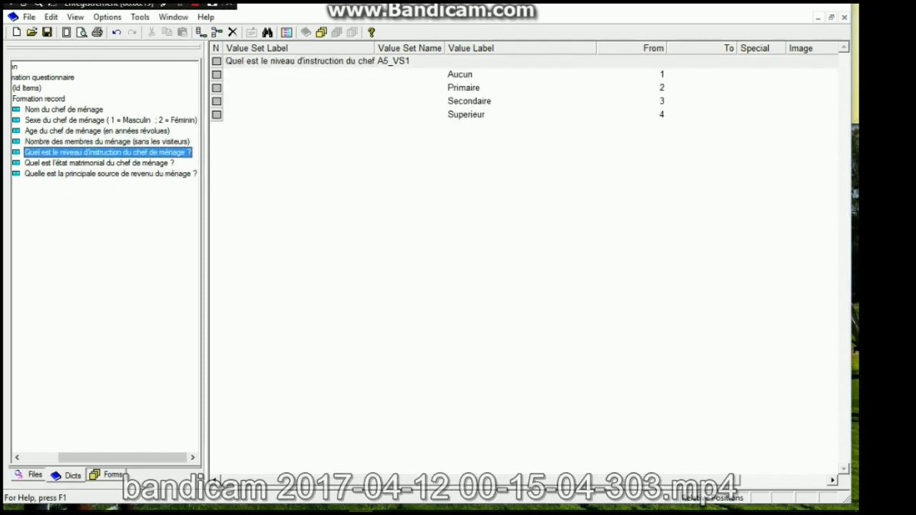
pyautogui.click(111, 174)
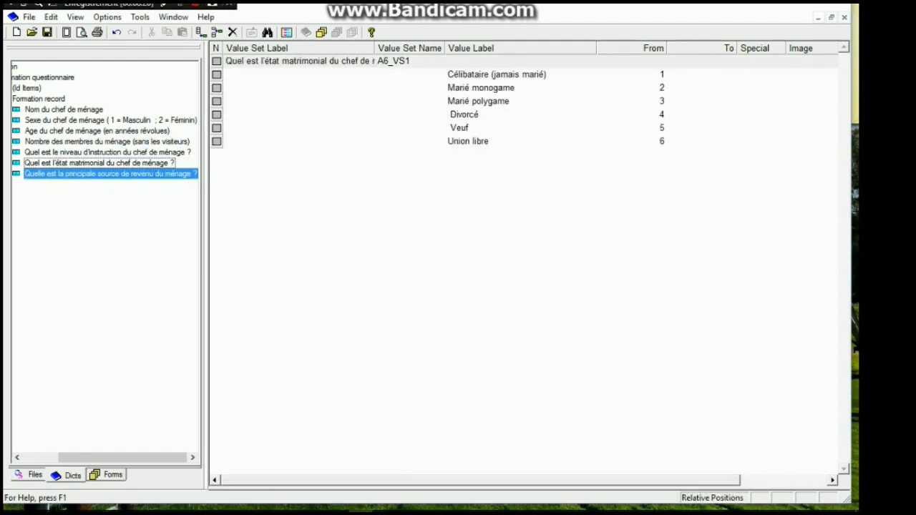
pyautogui.rightClick(37, 174)
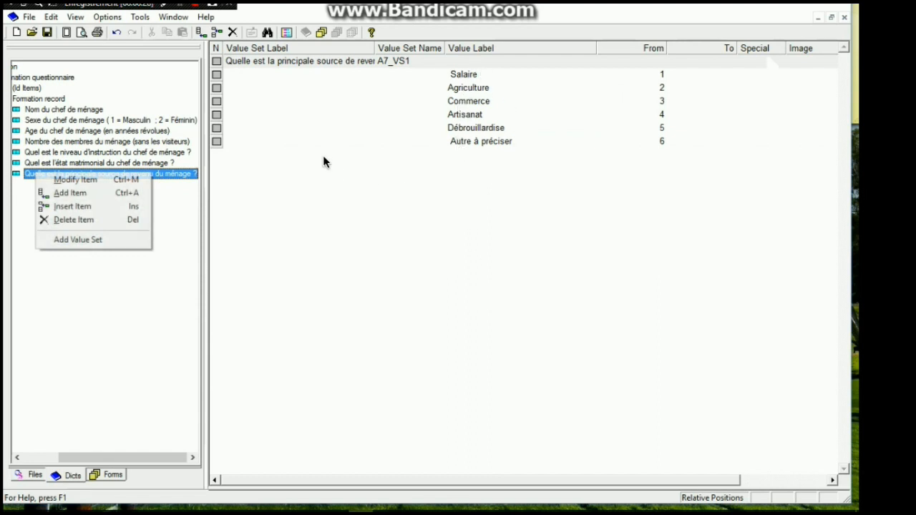
pyautogui.press('a')
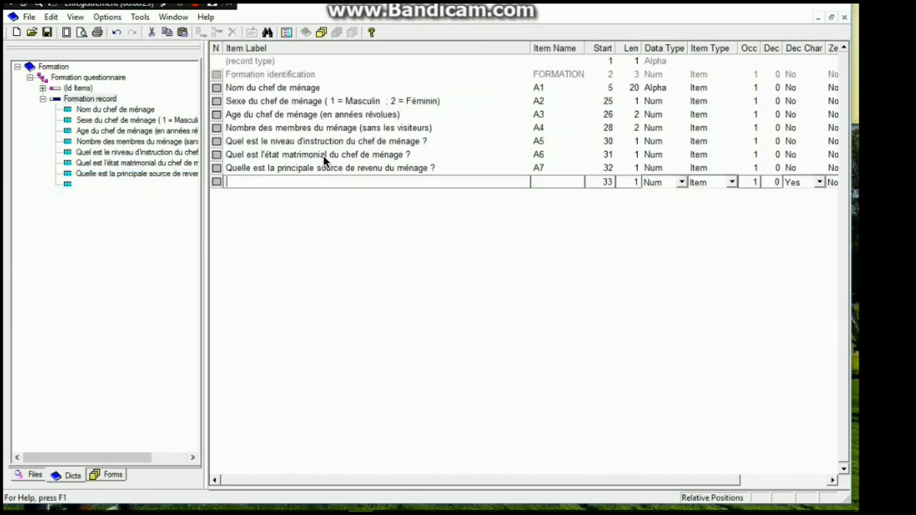
pyautogui.write('Autres pr')
pyautogui.write('eciser')
pyautogui.press('Tab')
pyautogui.write('A7')
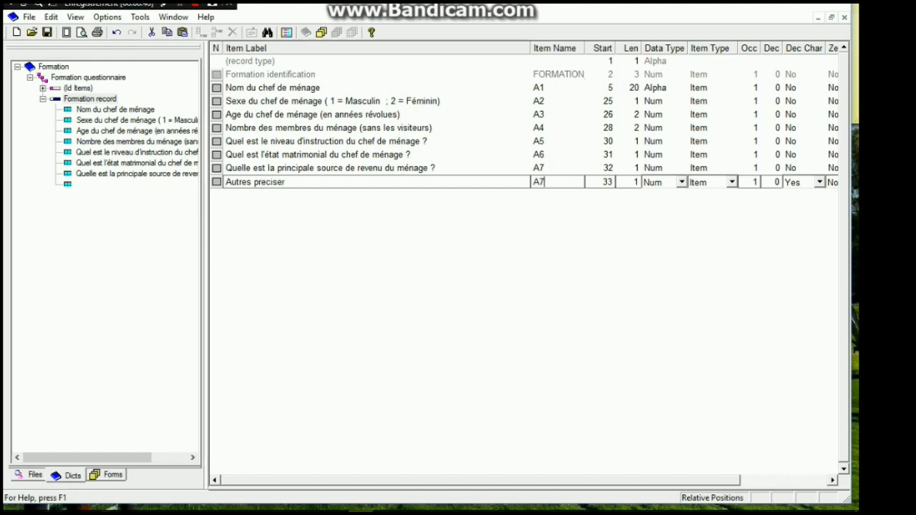
pyautogui.write('AUTRE')
pyautogui.press('Tab')
pyautogui.press('BackSpace')
pyautogui.write('2')
pyautogui.write('5')
pyautogui.press('Tab')
pyautogui.press('Tab')
pyautogui.press('Tab')
pyautogui.press('Tab')
pyautogui.press('Tab')
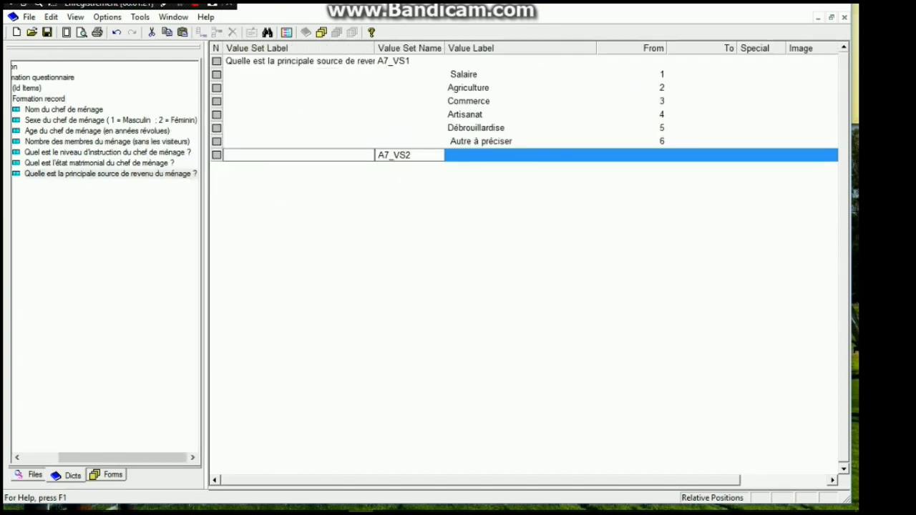
pyautogui.press('Escape')
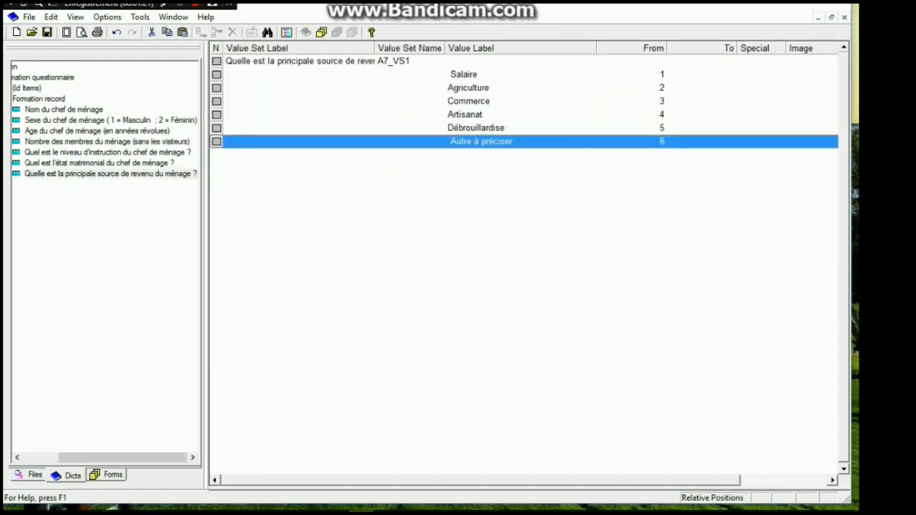
# Add a new item after the income source item and label it "Autres A7"
pyautogui.rightClick(72, 173)
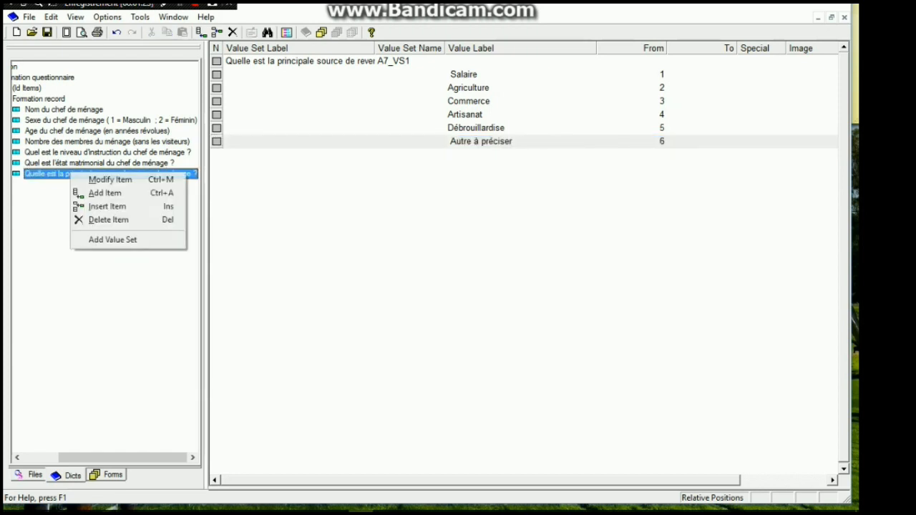
pyautogui.click(104, 192)
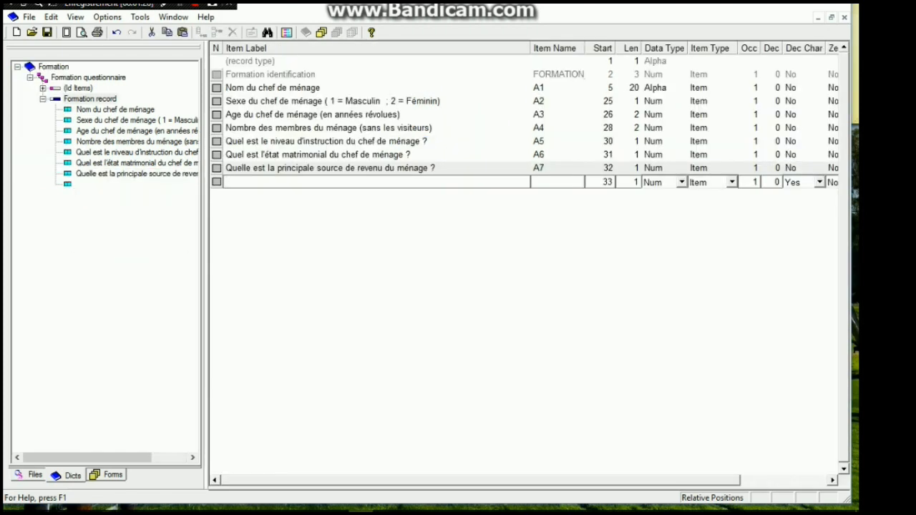
pyautogui.write('Autres A7')
pyautogui.press('Tab')
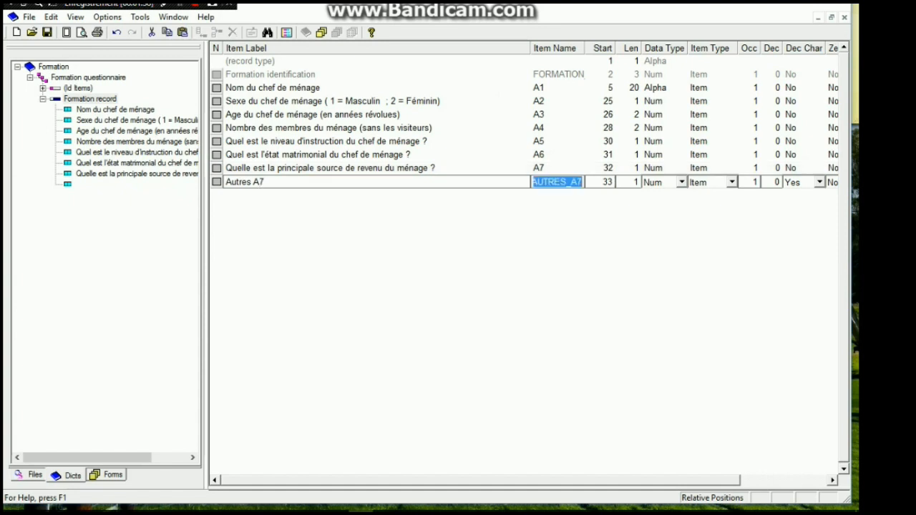
# Name the "Autres A7" item A7A, set its length to 25 and try to add it as a numeric item
pyautogui.write('A')
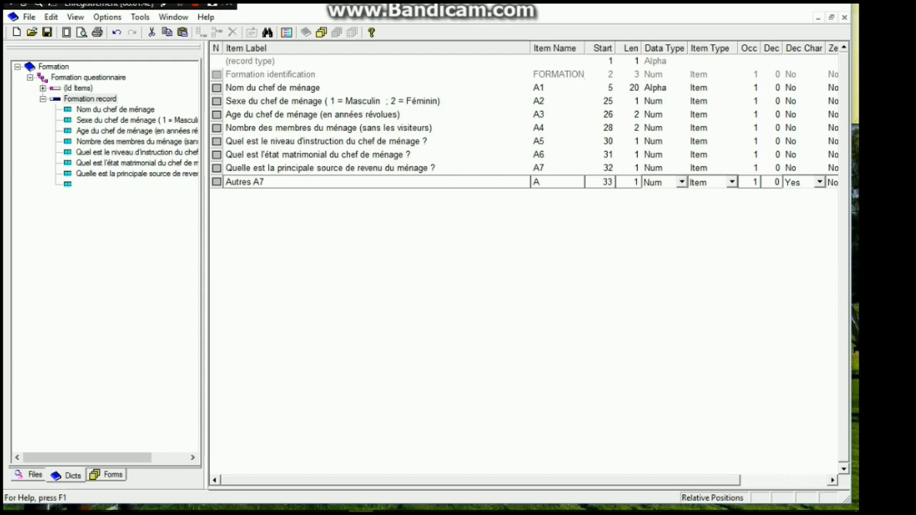
pyautogui.write('7A')
pyautogui.press('Tab')
pyautogui.press('Tab')
pyautogui.write('25')
pyautogui.press('Tab')
pyautogui.press('Tab')
pyautogui.press('Tab')
pyautogui.press('Tab')
pyautogui.press('Tab')
pyautogui.press('Tab')
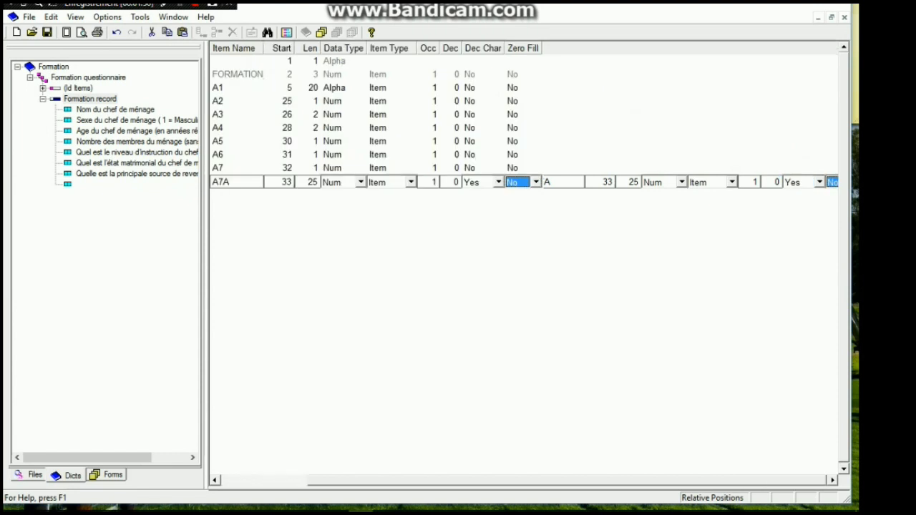
pyautogui.press('Tab')
pyautogui.press('Return')
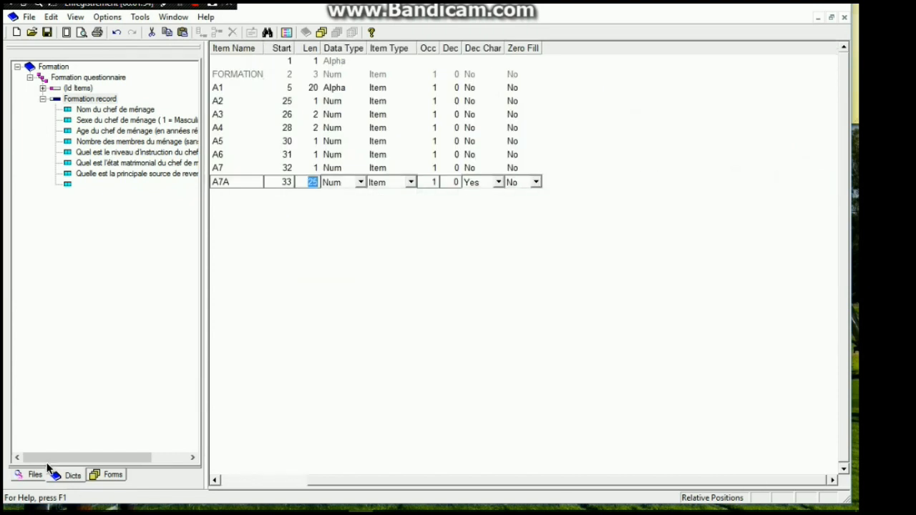
pyautogui.click(319, 200)
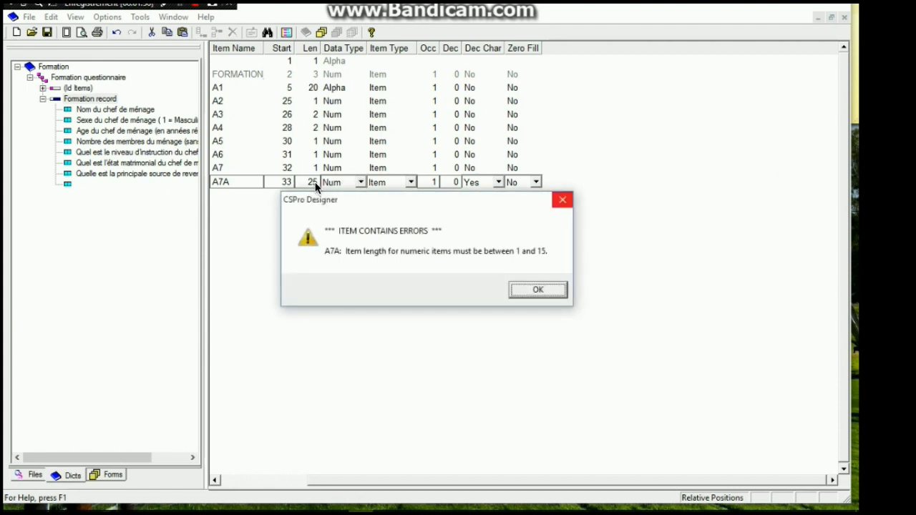
pyautogui.press('Return')
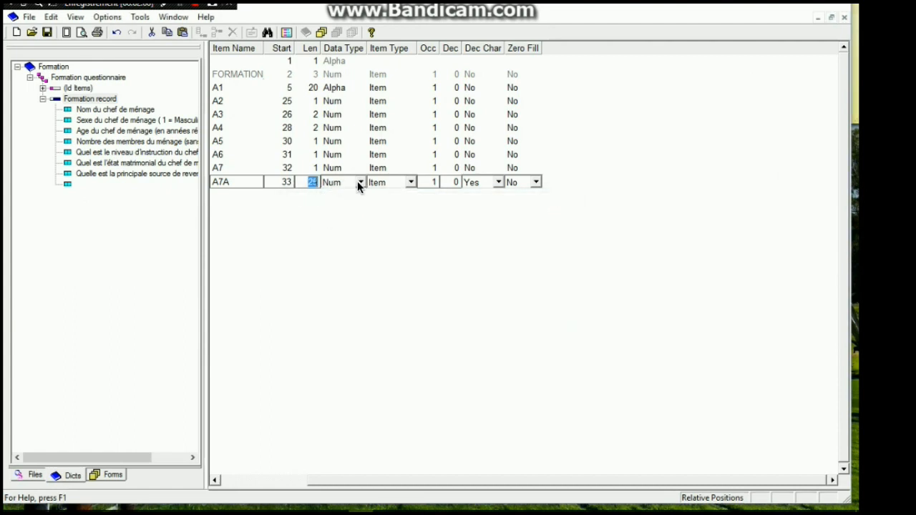
# Change item A7A's data type to Alpha, add it to the record and stop adding items
pyautogui.click(359, 182)
pyautogui.press('Return')
pyautogui.press('Tab')
pyautogui.press('Tab')
pyautogui.press('Tab')
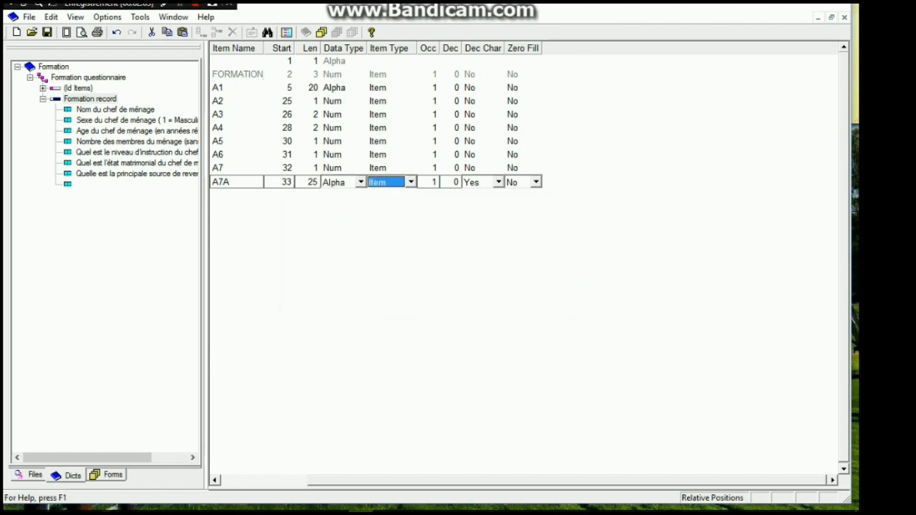
pyautogui.press('Tab')
pyautogui.press('Return')
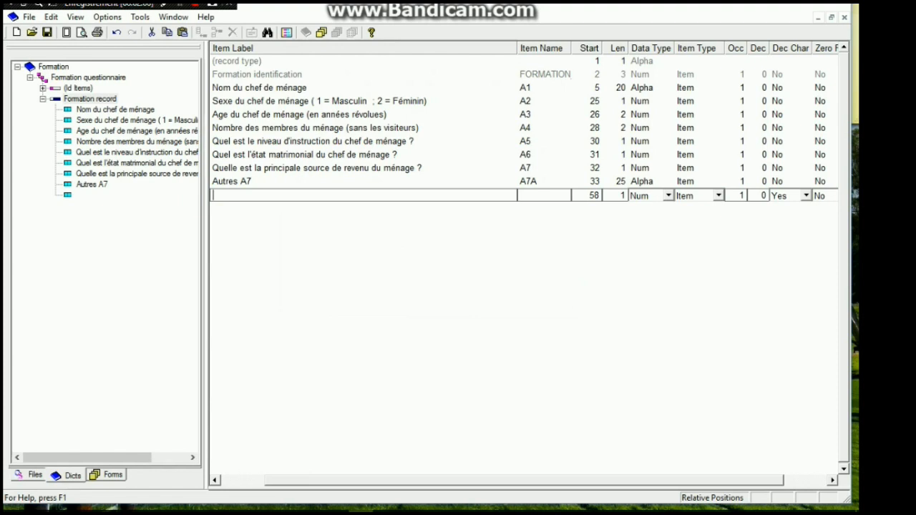
pyautogui.press('Escape')
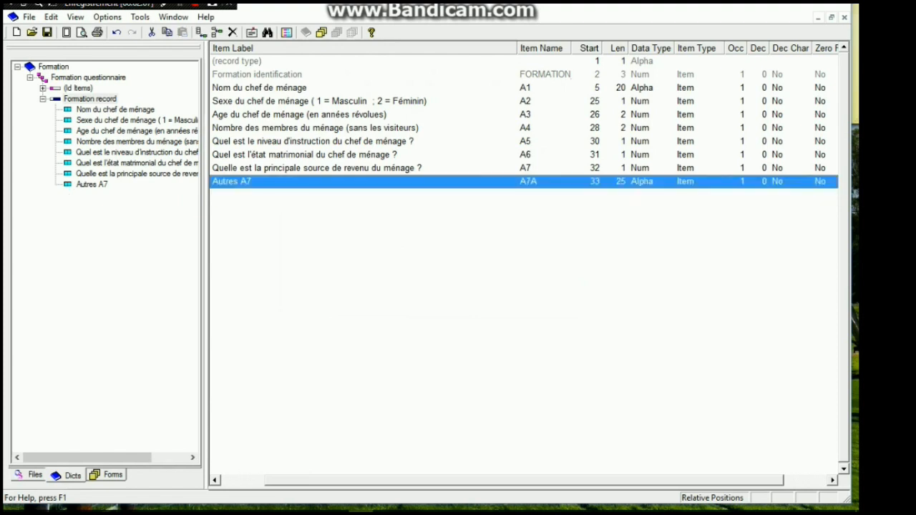
# Open the data entry form and place the Formation identification item from the id items near its upper part
pyautogui.click(180, 4)
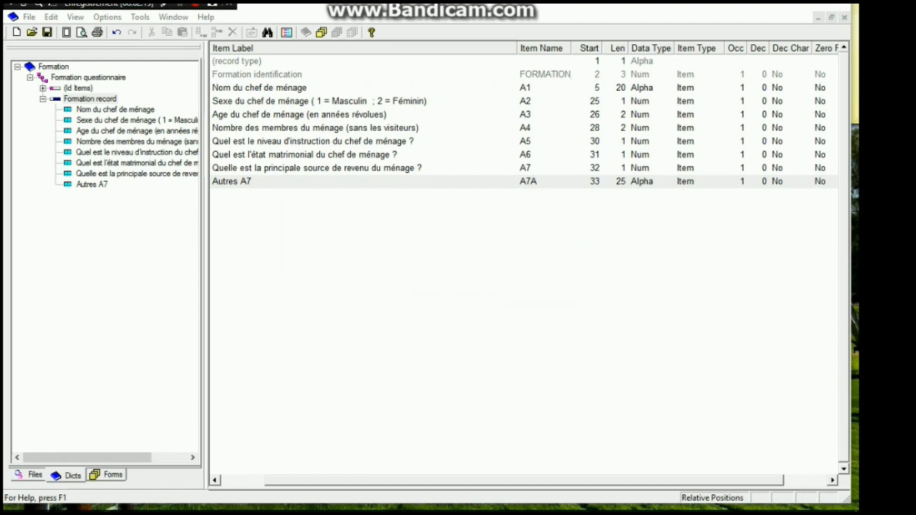
pyautogui.click(321, 32)
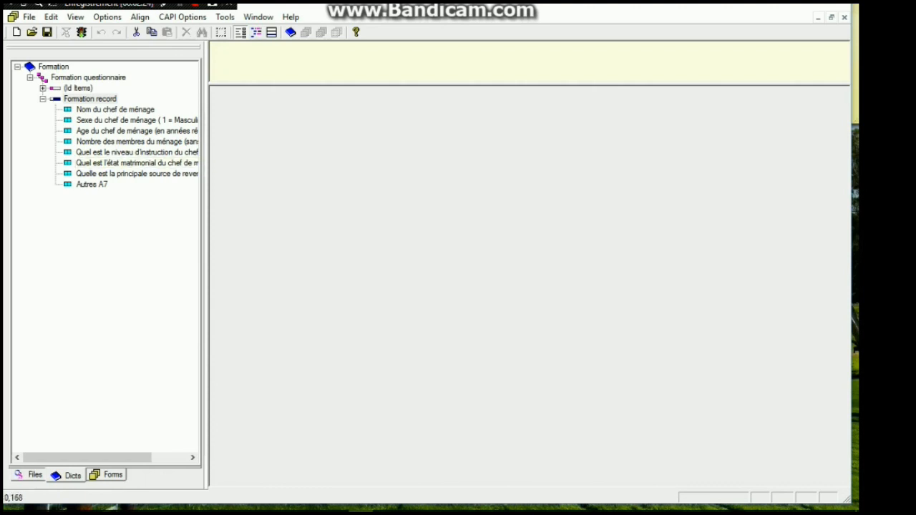
pyautogui.moveTo(114, 110)
pyautogui.mouseDown()
pyautogui.moveTo(246, 149)
pyautogui.moveTo(153, 112)
pyautogui.moveTo(114, 110)
pyautogui.mouseUp()
pyautogui.moveTo(106, 457); pyautogui.dragTo(84, 457)
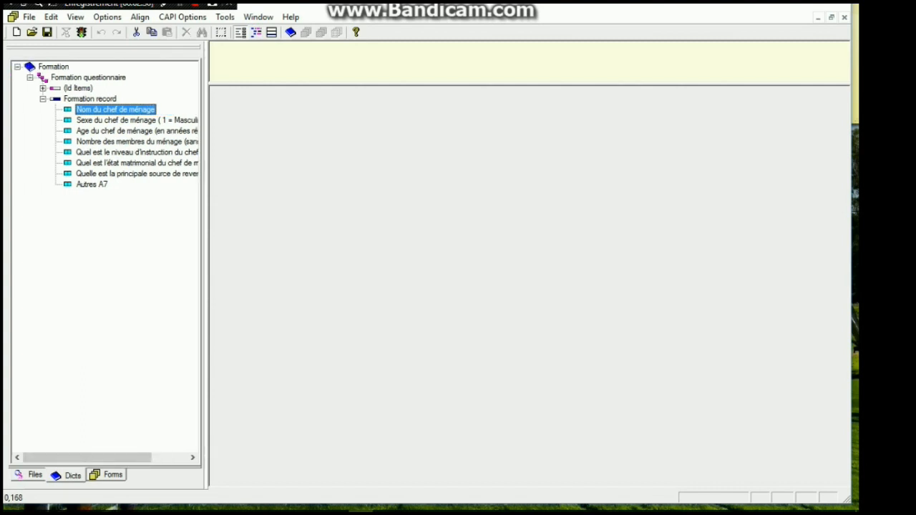
pyautogui.click(43, 88)
pyautogui.click(107, 98)
pyautogui.moveTo(107, 99); pyautogui.dragTo(297, 151)
pyautogui.hotkey('ctrl', 'z')
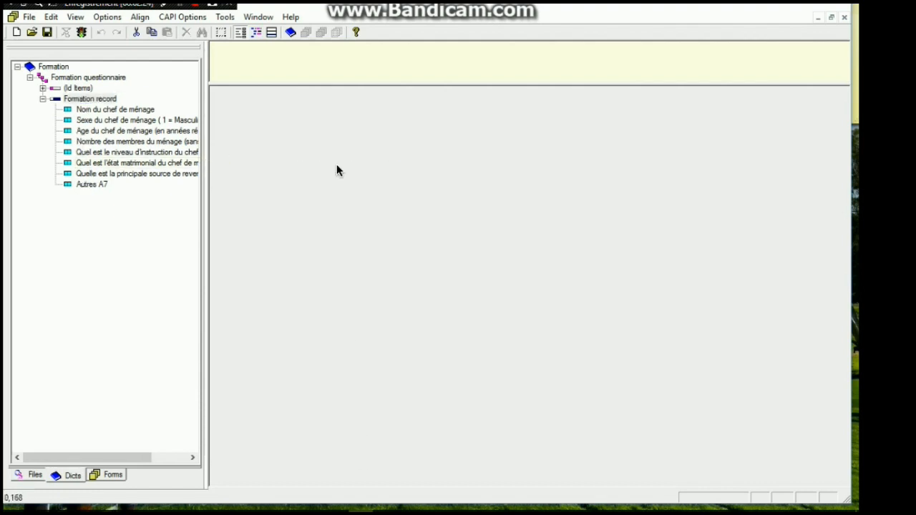
pyautogui.moveTo(115, 109); pyautogui.dragTo(301, 154)
pyautogui.click(16, 88)
pyautogui.click(112, 99)
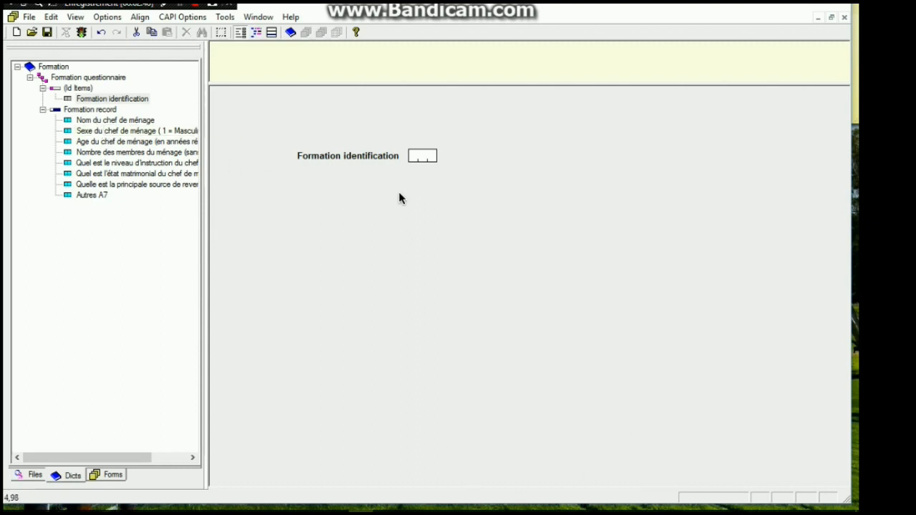
# Draw a thick-bordered box around the Formation identification field and finish drawing boxes
pyautogui.click(221, 33)
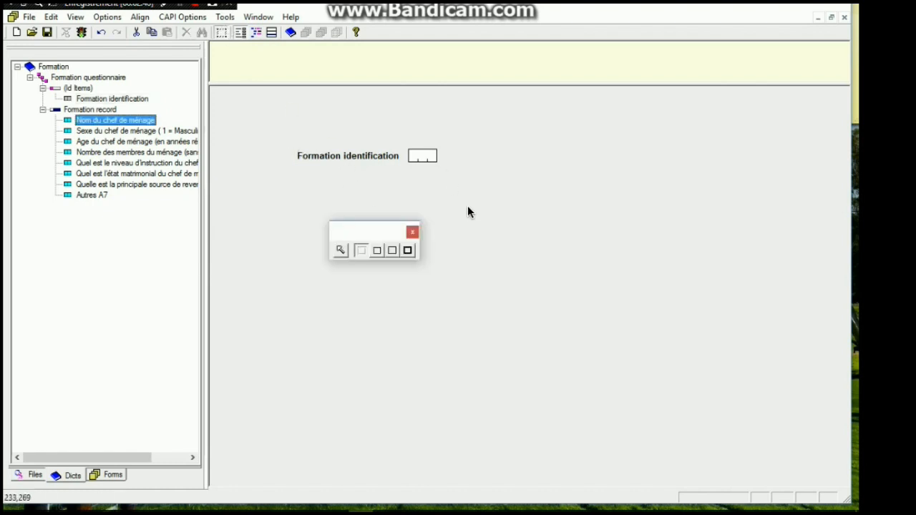
pyautogui.click(407, 251)
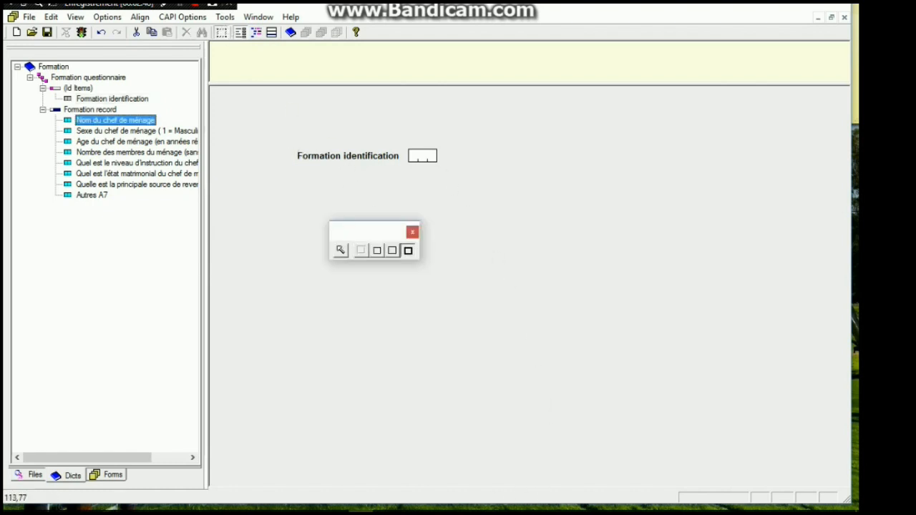
pyautogui.moveTo(283, 136)
pyautogui.mouseDown()
pyautogui.moveTo(322, 181)
pyautogui.moveTo(460, 183)
pyautogui.moveTo(452, 174)
pyautogui.mouseUp()
pyautogui.click(412, 232)
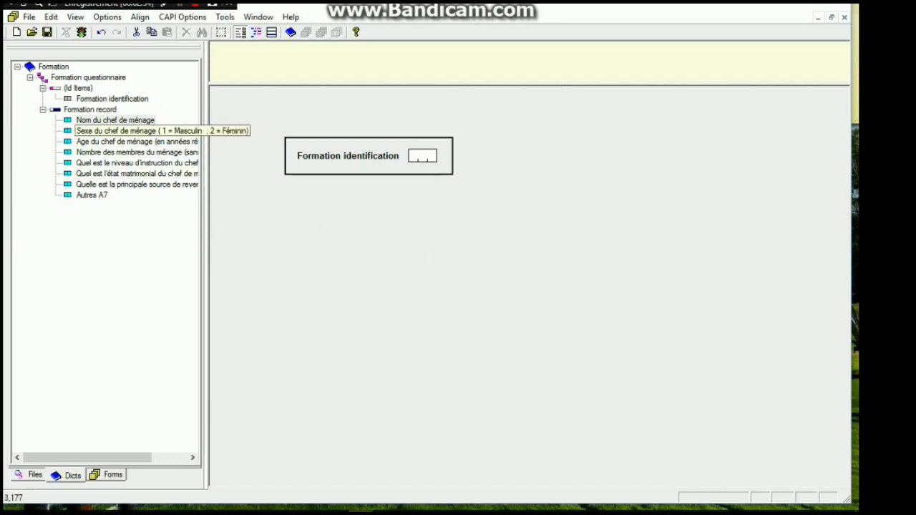
# Place the "Nom du chef de ménage" item on the form below the identification box
pyautogui.click(129, 131)
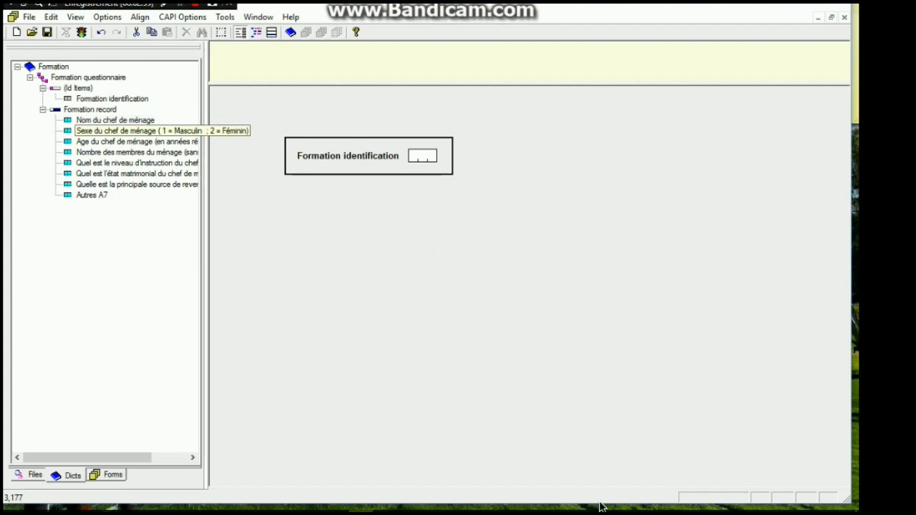
pyautogui.moveTo(106, 121); pyautogui.dragTo(355, 240)
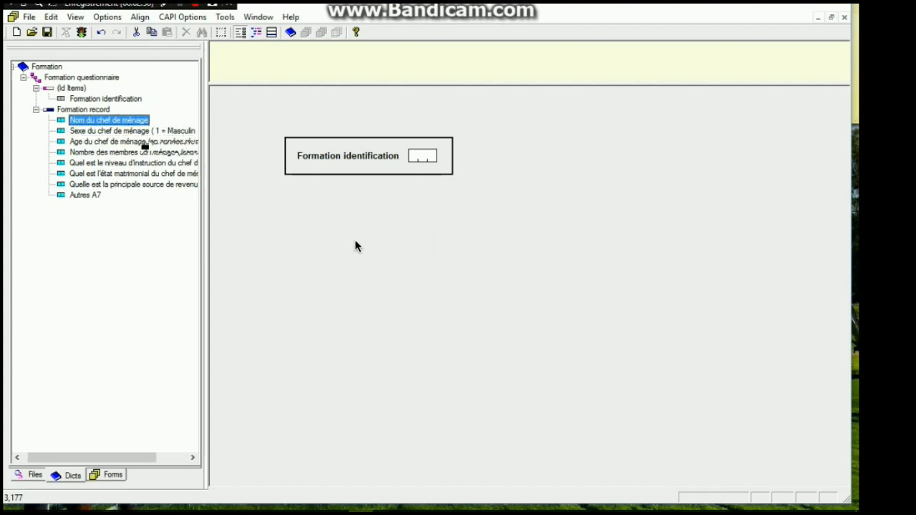
pyautogui.moveTo(106, 122); pyautogui.dragTo(306, 241)
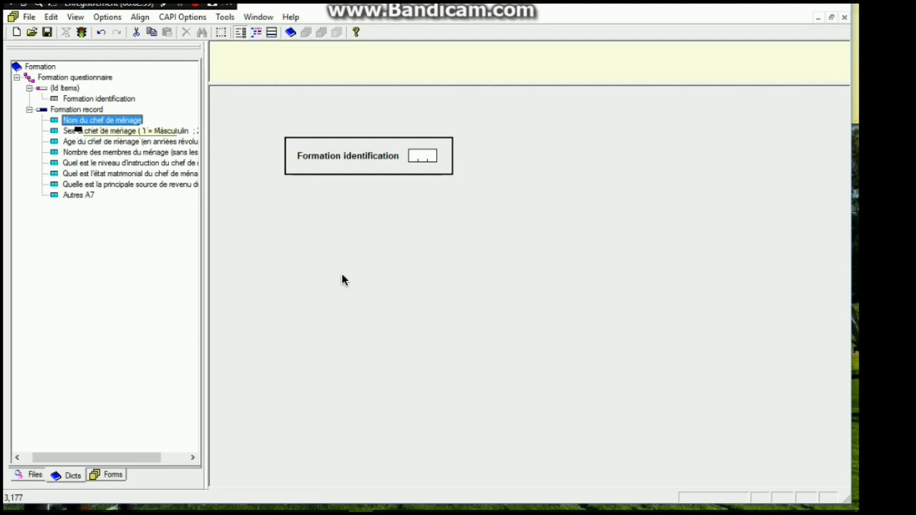
pyautogui.moveTo(102, 120); pyautogui.dragTo(371, 376)
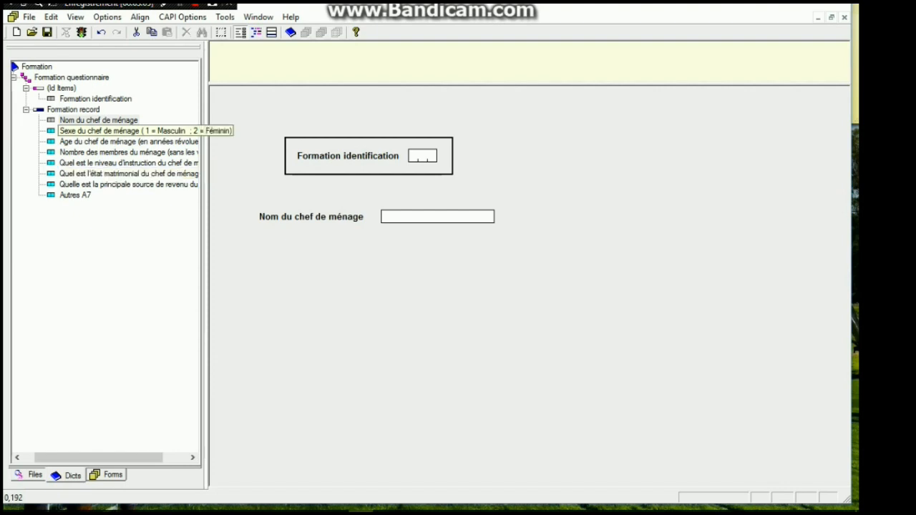
# Place the sex, age, household members, education level, marital status, income source and "Autres A7" items in order below the name field
pyautogui.moveTo(101, 131); pyautogui.dragTo(266, 244)
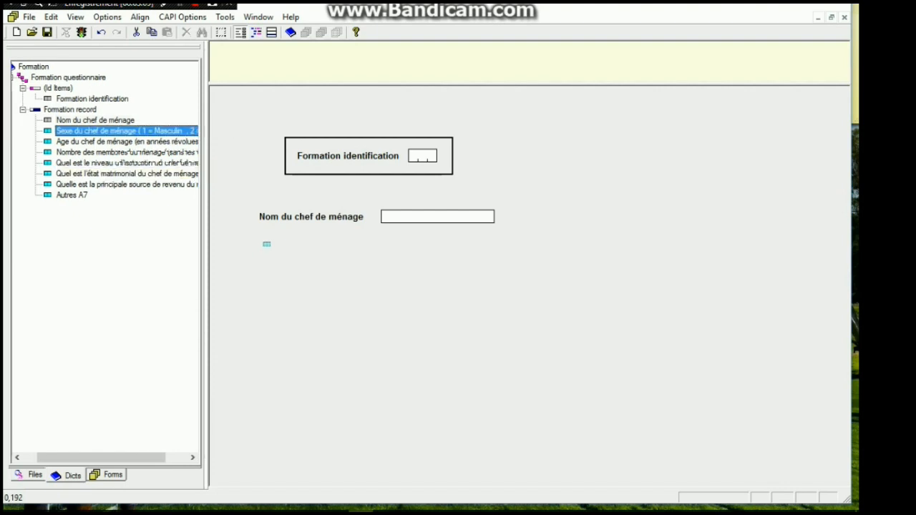
pyautogui.moveTo(266, 244); pyautogui.dragTo(266, 244)
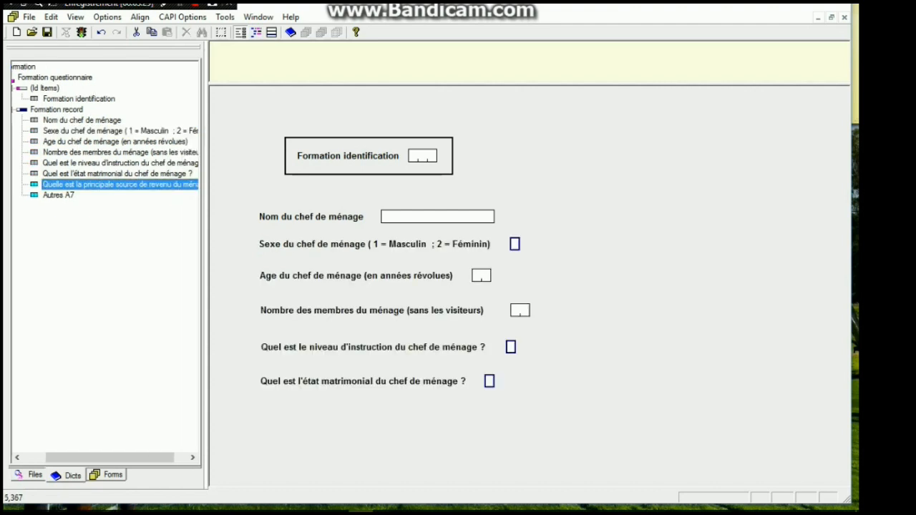
pyautogui.moveTo(358, 335); pyautogui.dragTo(267, 409)
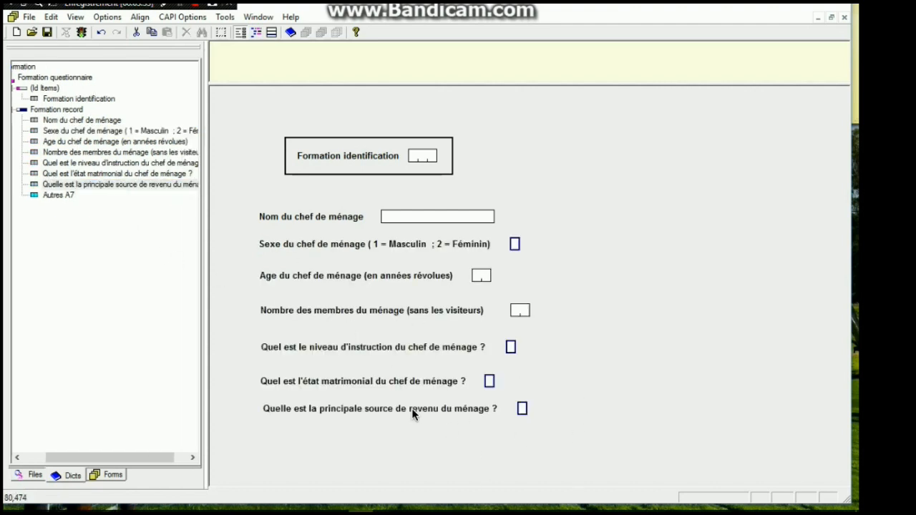
pyautogui.moveTo(58, 195); pyautogui.dragTo(266, 437)
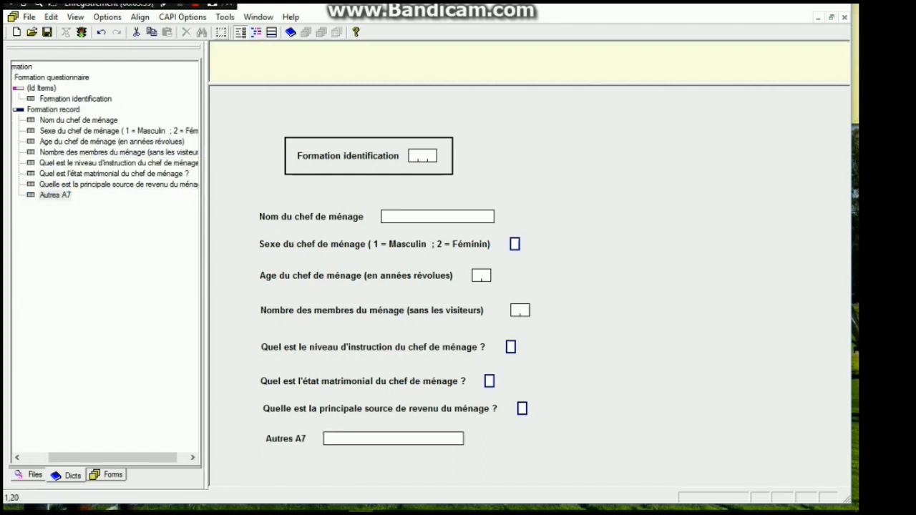
# Draw a thin-bordered box around all fields from "Nom du chef de ménage" to "Autres A7" and finish drawing boxes
pyautogui.click(221, 32)
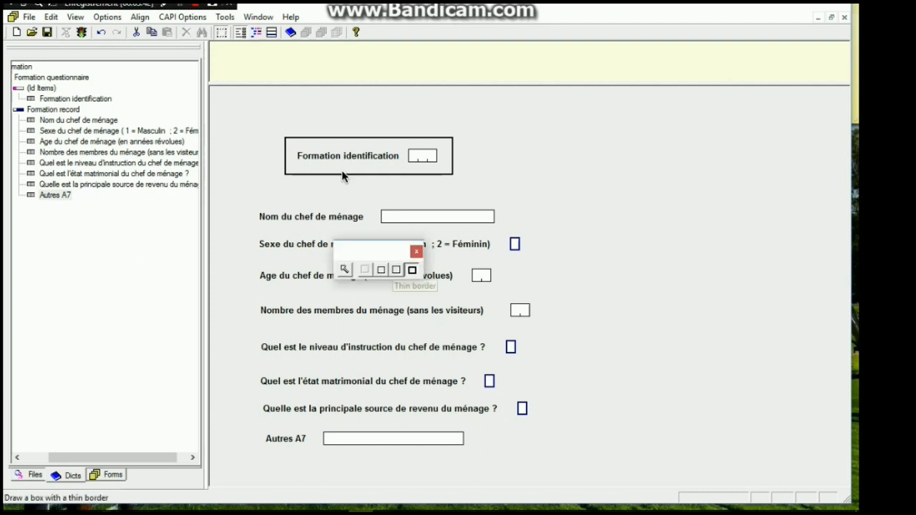
pyautogui.click(396, 269)
pyautogui.moveTo(245, 193); pyautogui.dragTo(543, 474)
pyautogui.moveTo(541, 359); pyautogui.dragTo(583, 449)
pyautogui.click(417, 252)
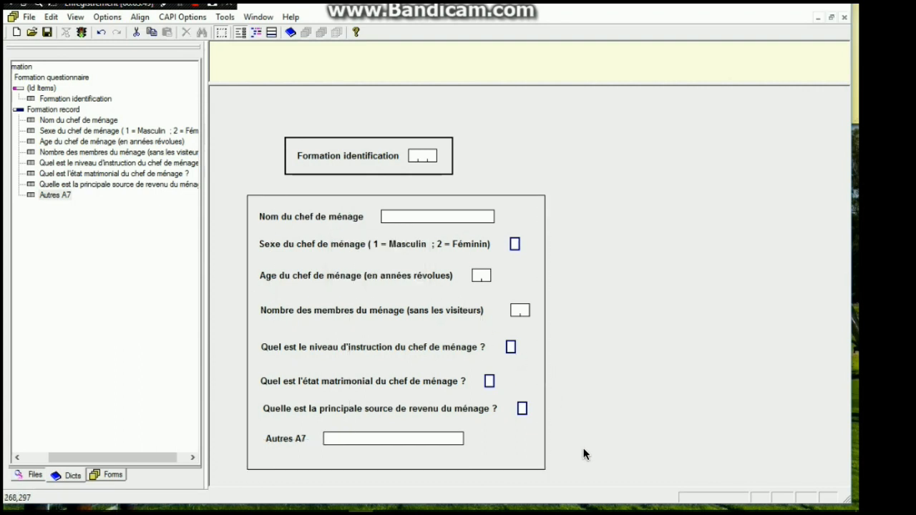
# Save the application, look at its logic and CAPI question views, and return to the form layout
pyautogui.click(48, 32)
pyautogui.click(256, 32)
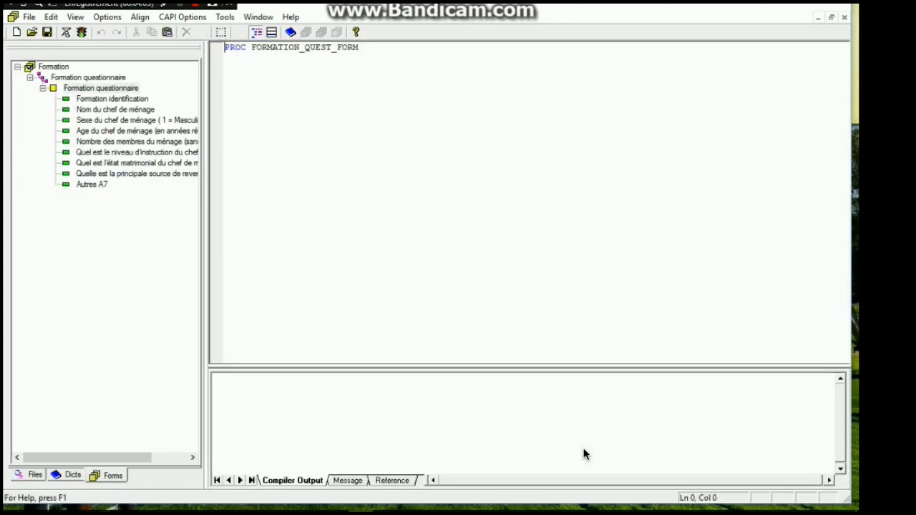
pyautogui.click(272, 33)
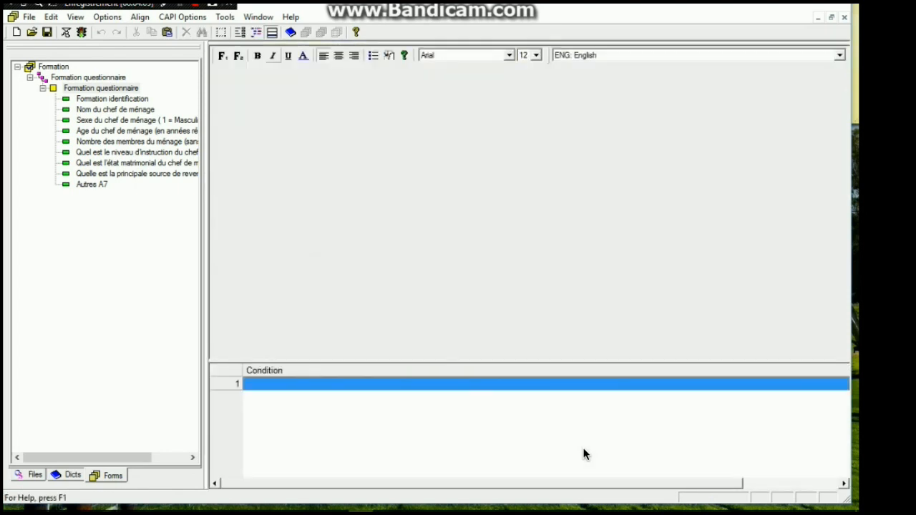
pyautogui.click(256, 32)
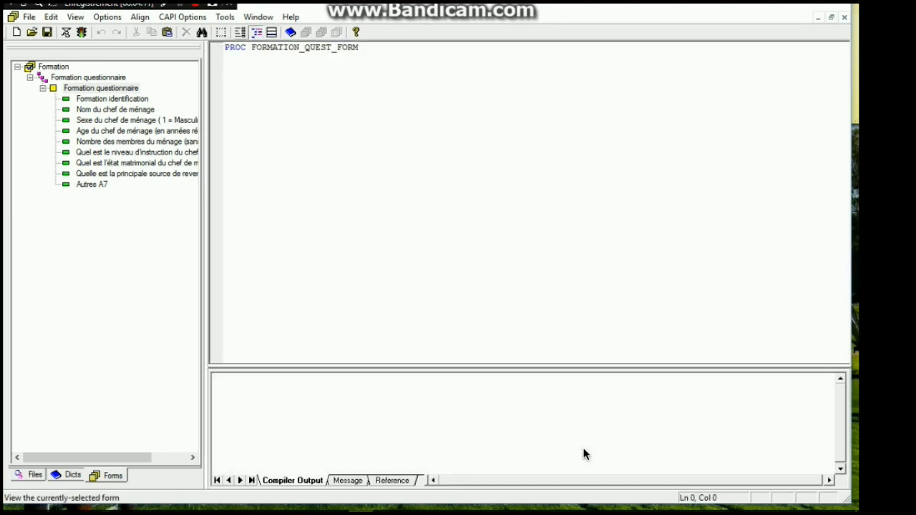
pyautogui.click(241, 32)
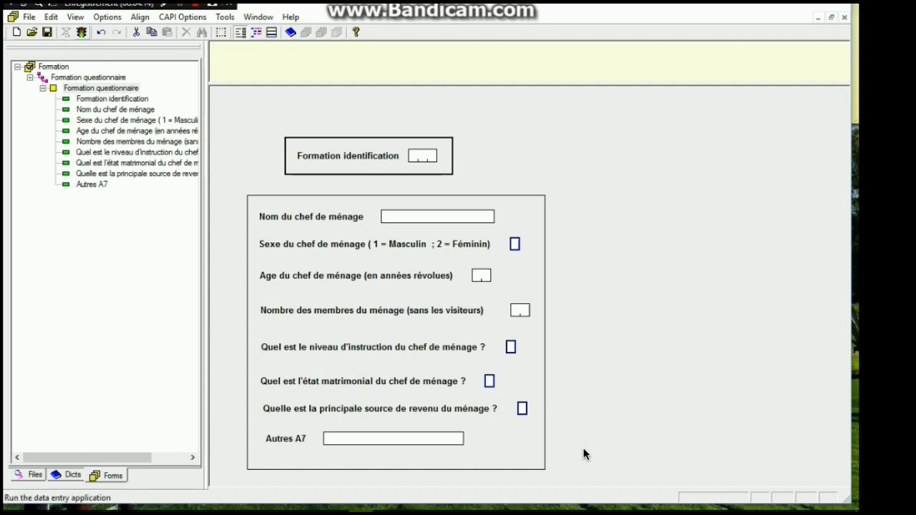
# Run the data entry application and browse to the Data folder inside Formation on the desktop for its data file
pyautogui.click(290, 32)
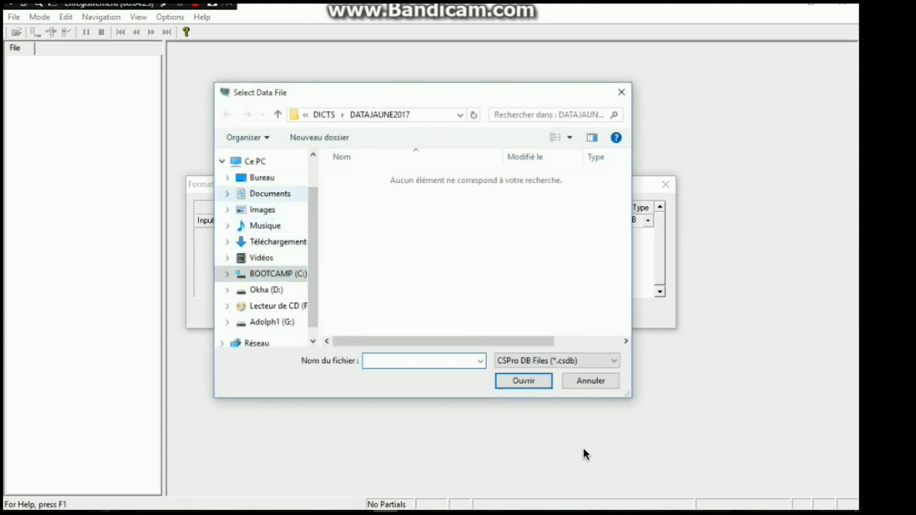
pyautogui.click(262, 177)
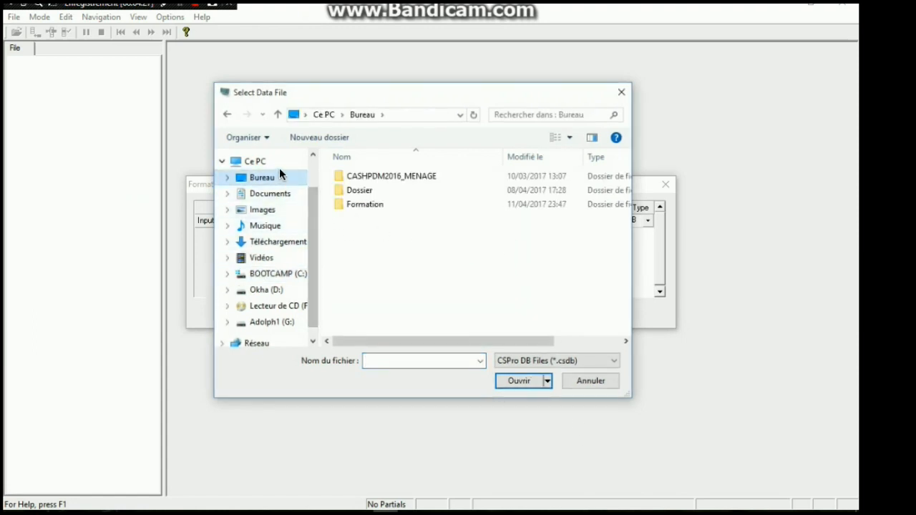
pyautogui.doubleClick(360, 207)
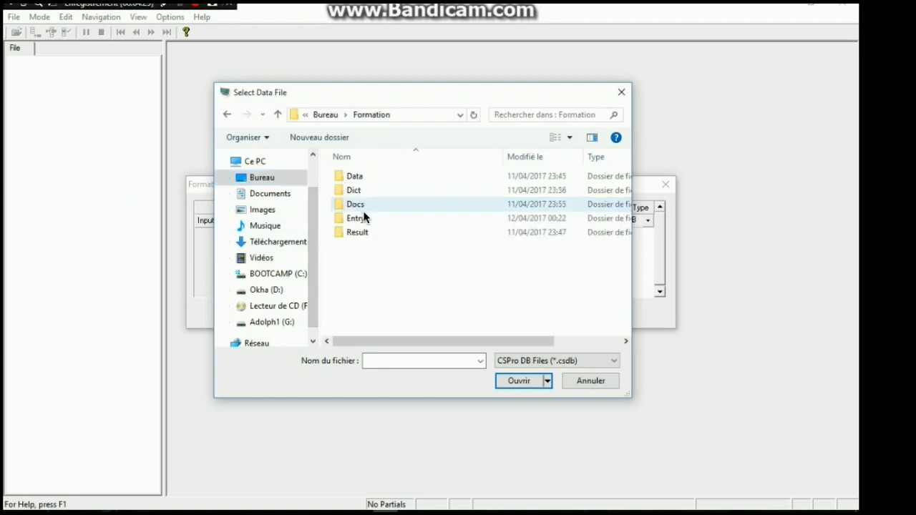
pyautogui.doubleClick(380, 178)
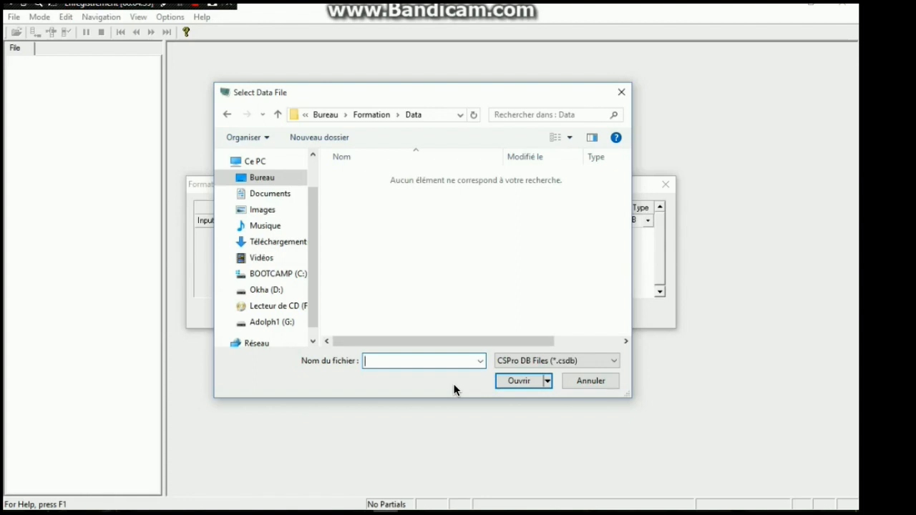
# Create a CSPro DB data file named donneesformation and start data entry with it
pyautogui.write('donneesformation')
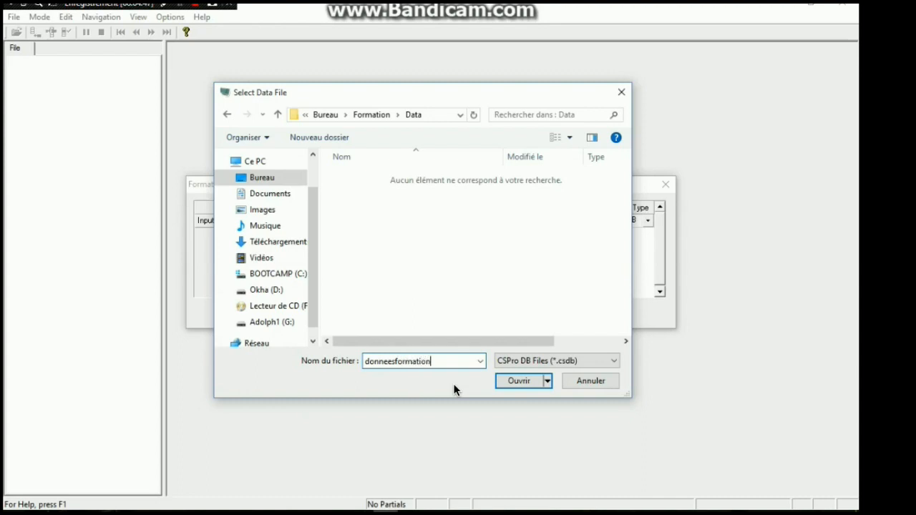
pyautogui.press('Return')
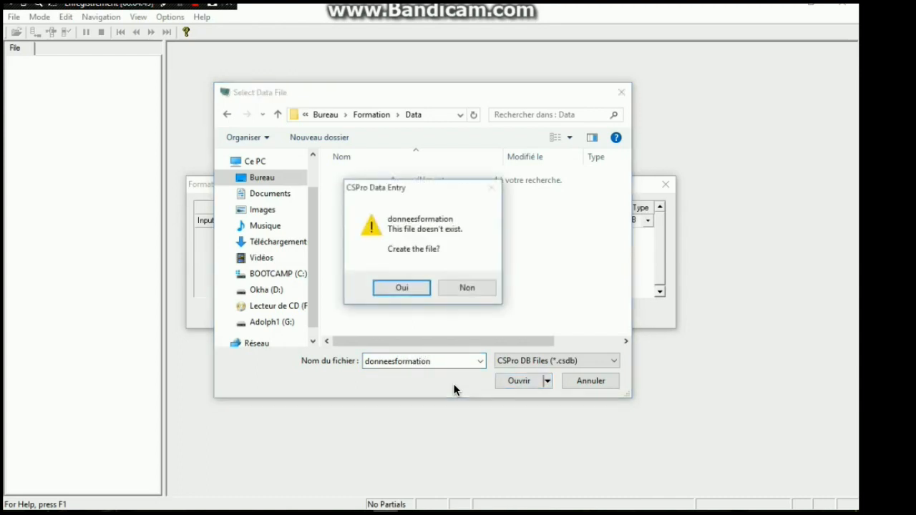
pyautogui.press('Return')
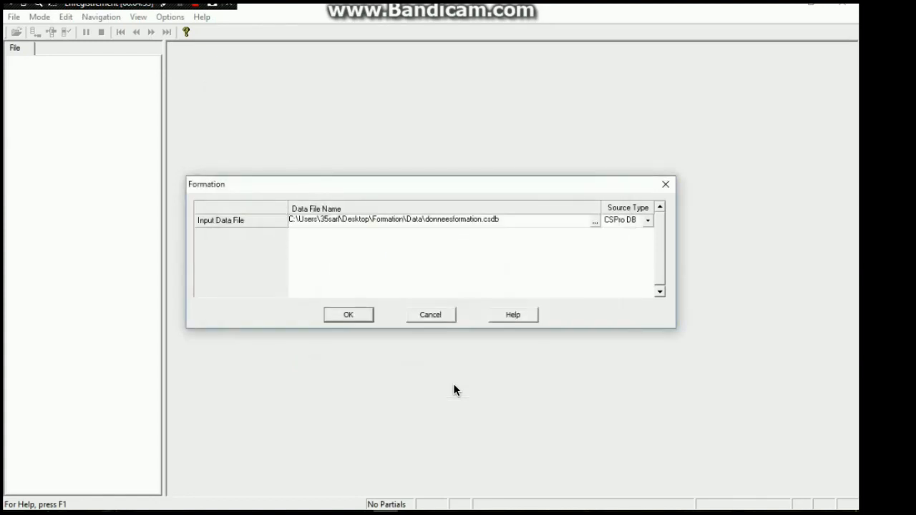
pyautogui.press('Return')
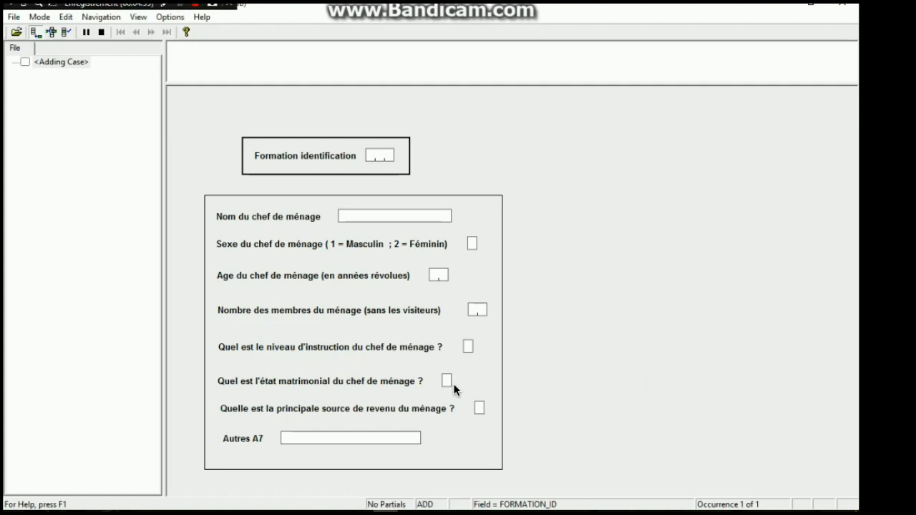
# Enter 001 as the Formation identification and fill in the household head's name
pyautogui.write('001')
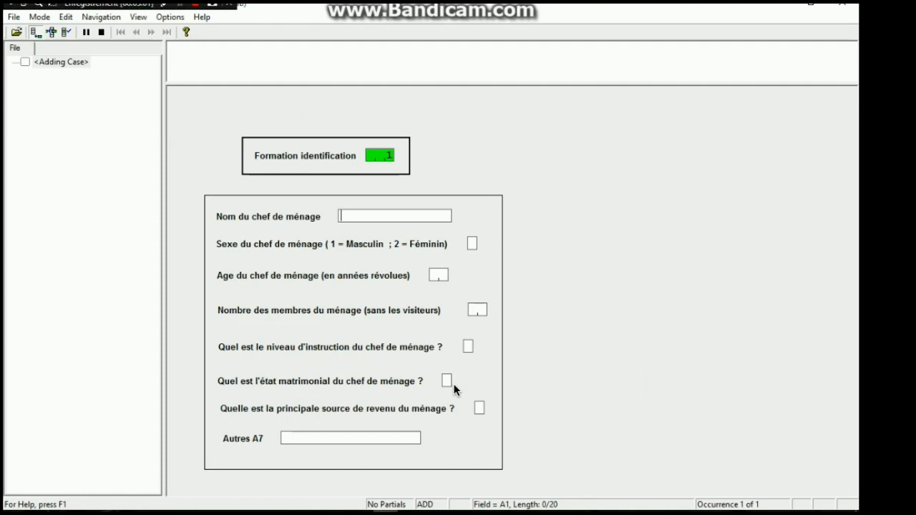
pyautogui.write('Kilolosangwa')
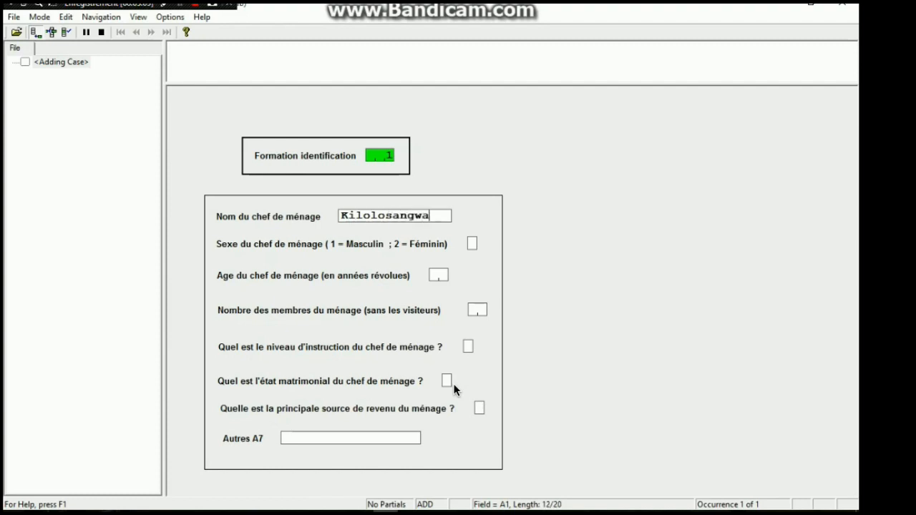
pyautogui.press('Return')
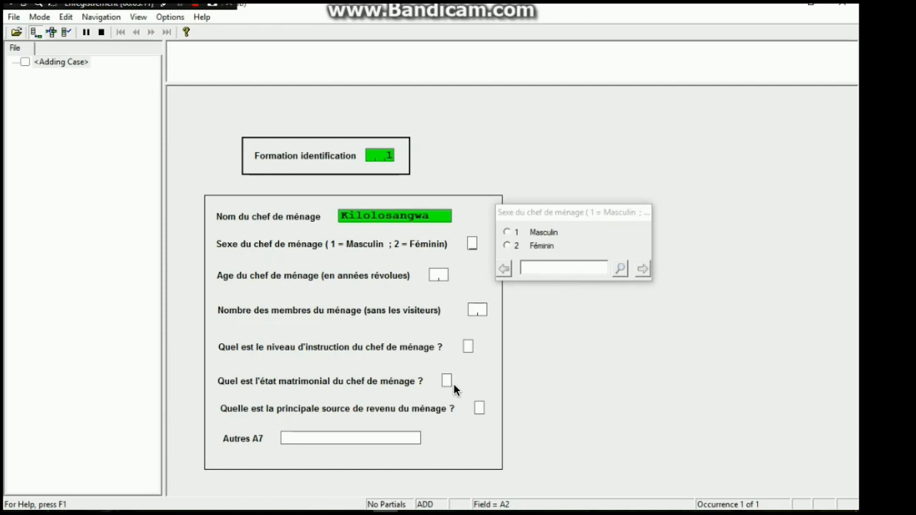
# Enter sex code 1 (Masculin), age 23 and 2 household members for the test case
pyautogui.write('1')
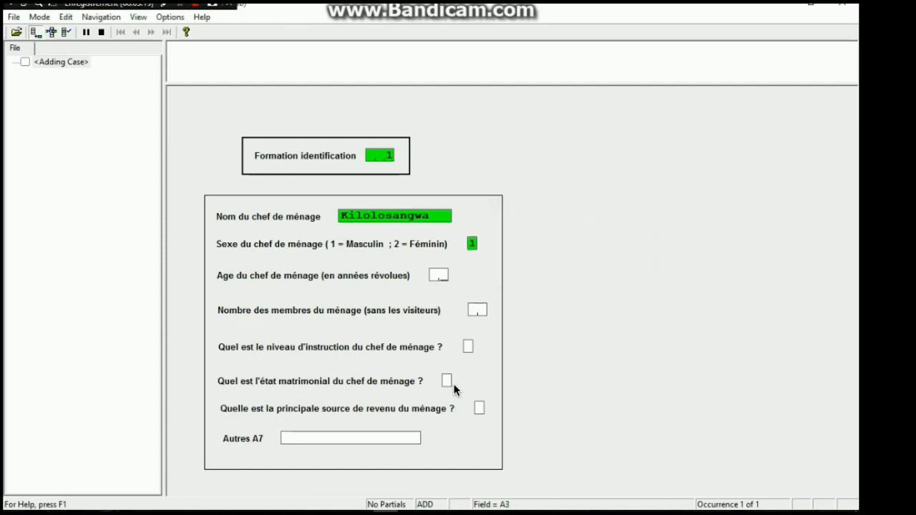
pyautogui.write('23')
pyautogui.write('2')
pyautogui.press('Return')
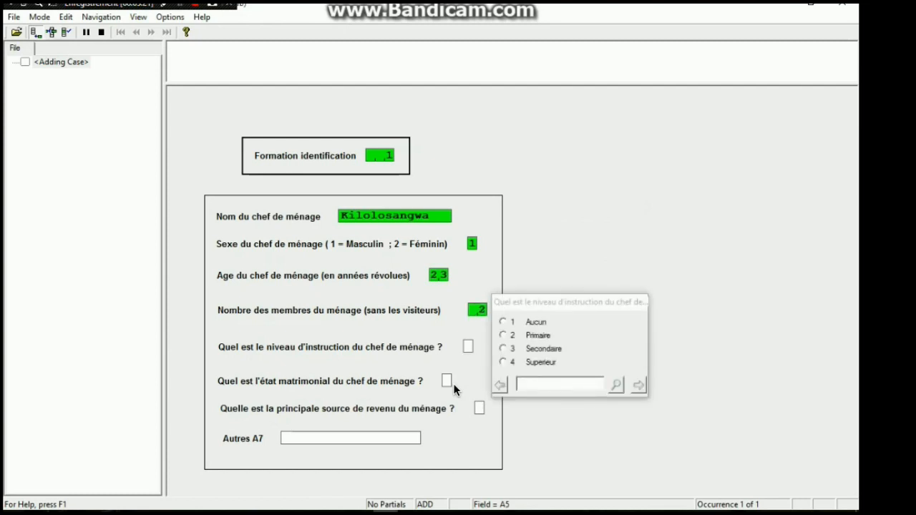
# Enter education level 2 (Primaire), marital status 3 (Marié polygame) and main income source 4 (Artisanat) for the test case
pyautogui.write('2')
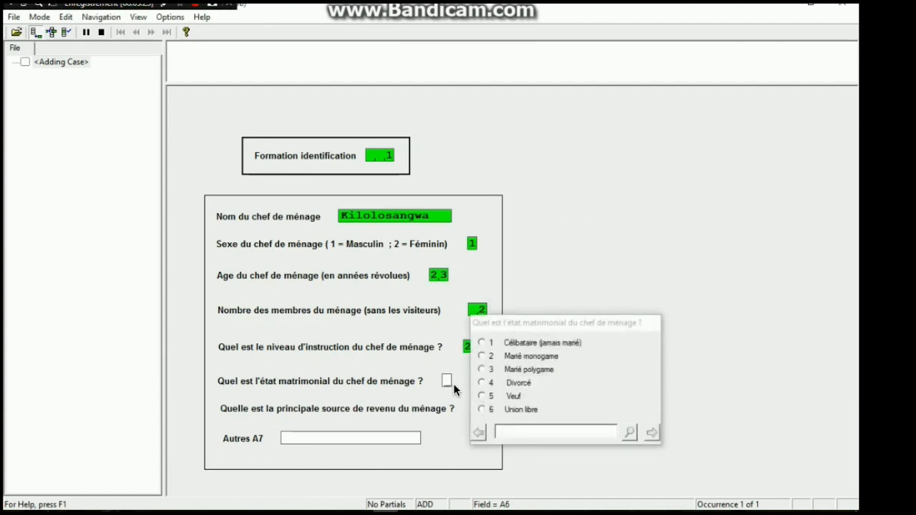
pyautogui.write('3')
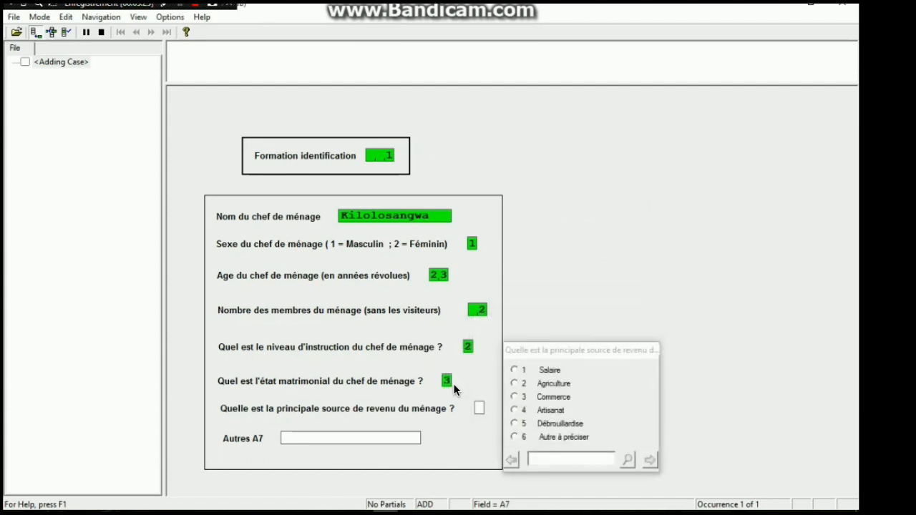
pyautogui.write('4')
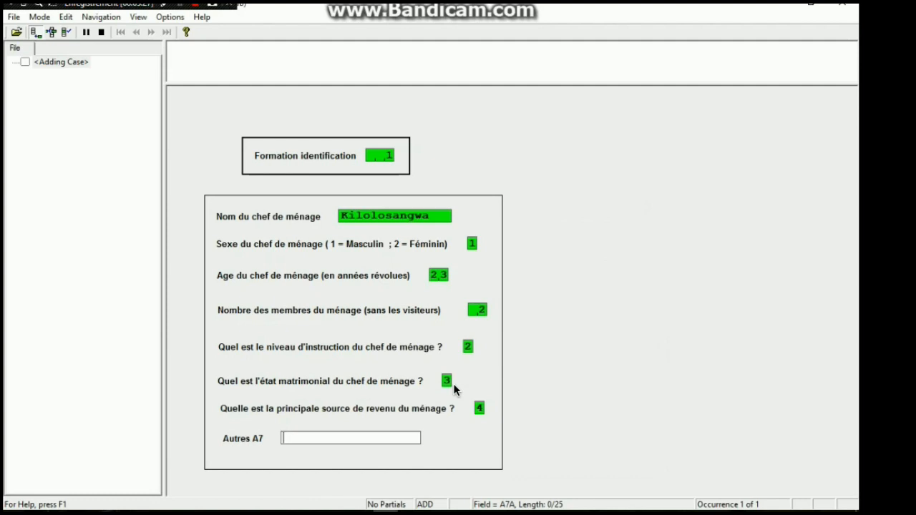
pyautogui.write('rienn')
# Fill in the Autres A7 field with rienn and answer Non to the end-of-case question
pyautogui.press('Return')
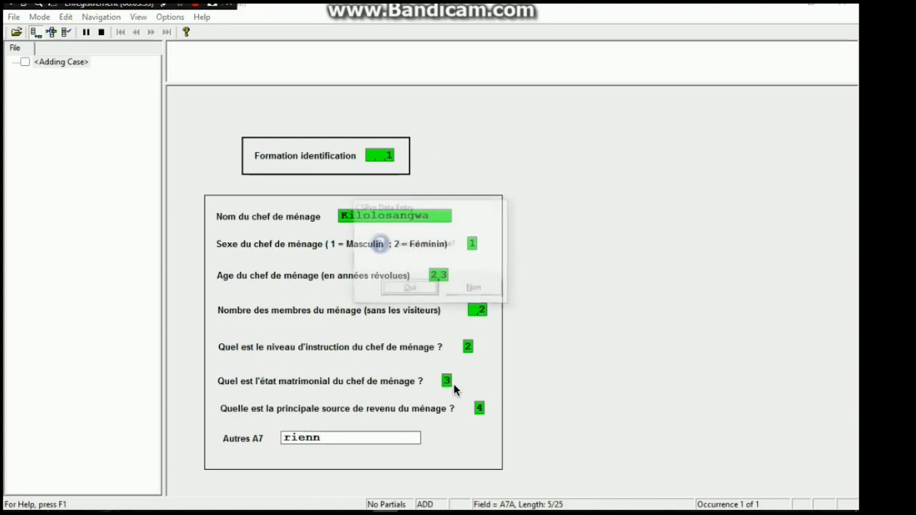
pyautogui.click(473, 288)
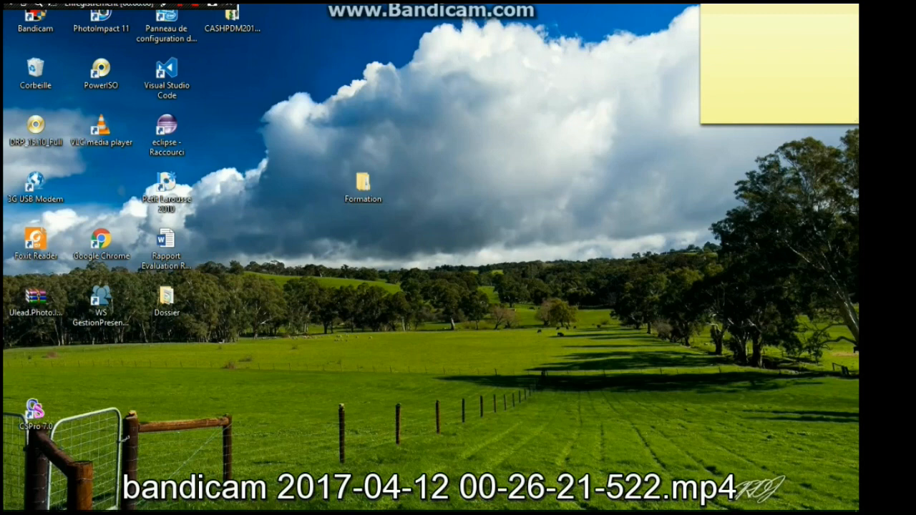
# Open the Formation folder on the desktop and examine the contents of its Data, Dict and Docs subfolders
pyautogui.doubleClick(357, 184)
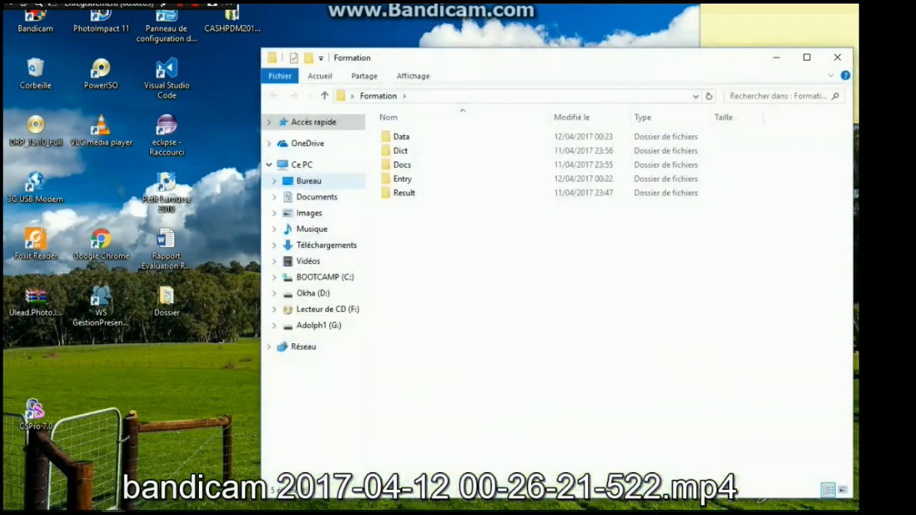
pyautogui.doubleClick(402, 137)
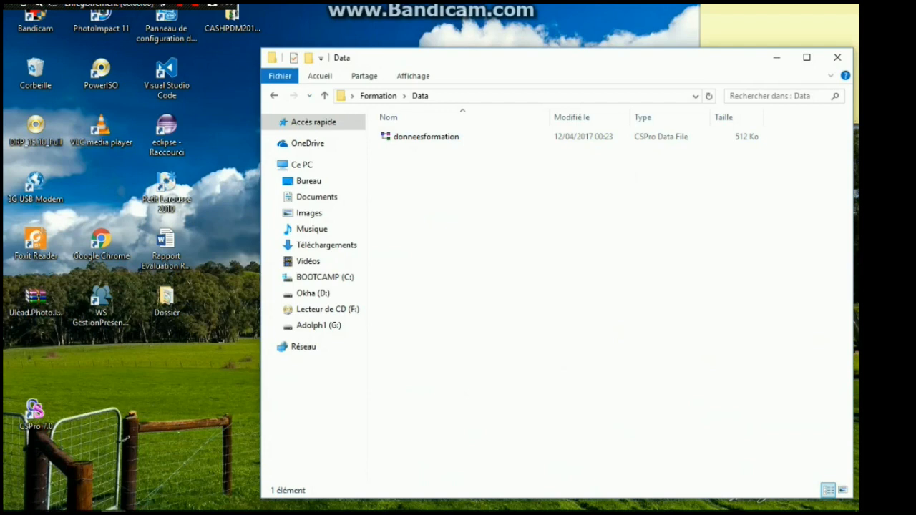
pyautogui.click(273, 95)
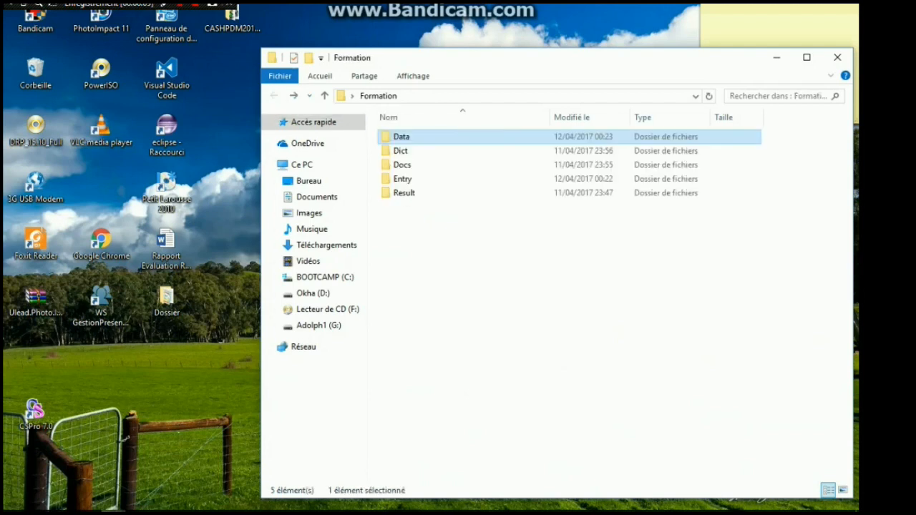
pyautogui.doubleClick(400, 151)
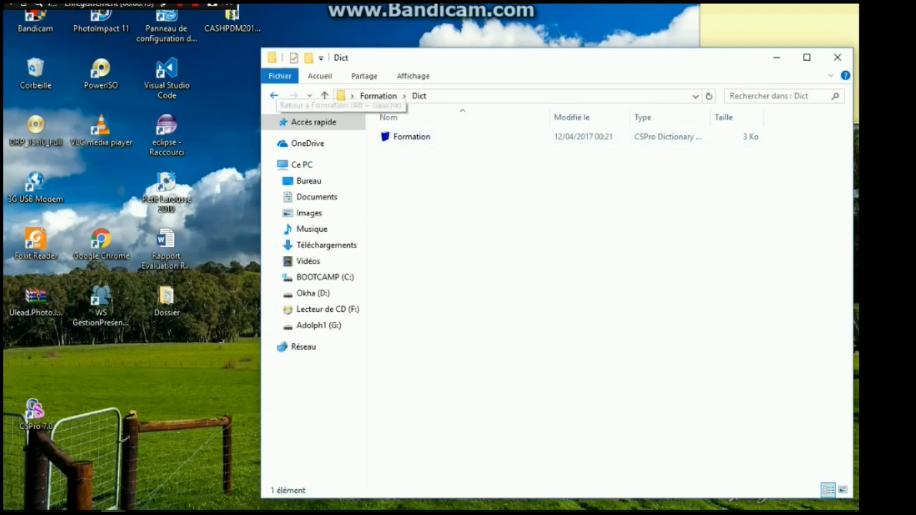
pyautogui.click(273, 95)
pyautogui.doubleClick(402, 165)
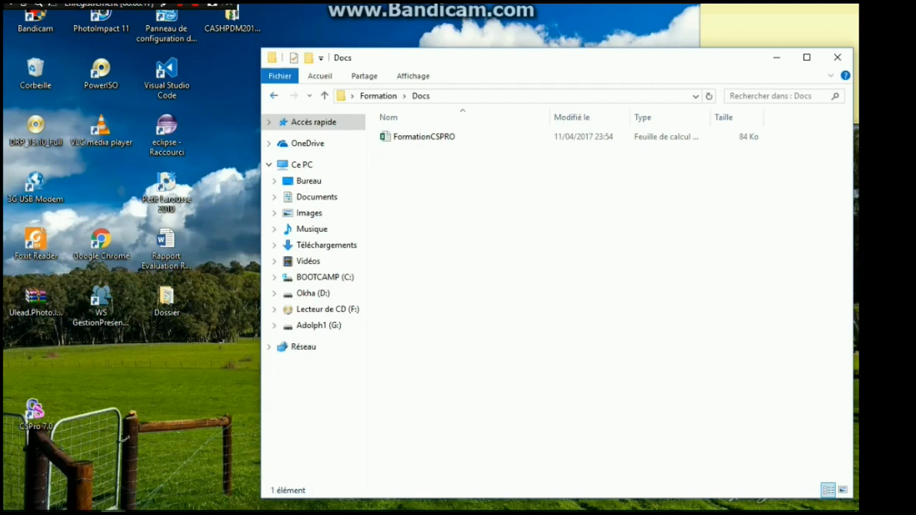
pyautogui.click(274, 96)
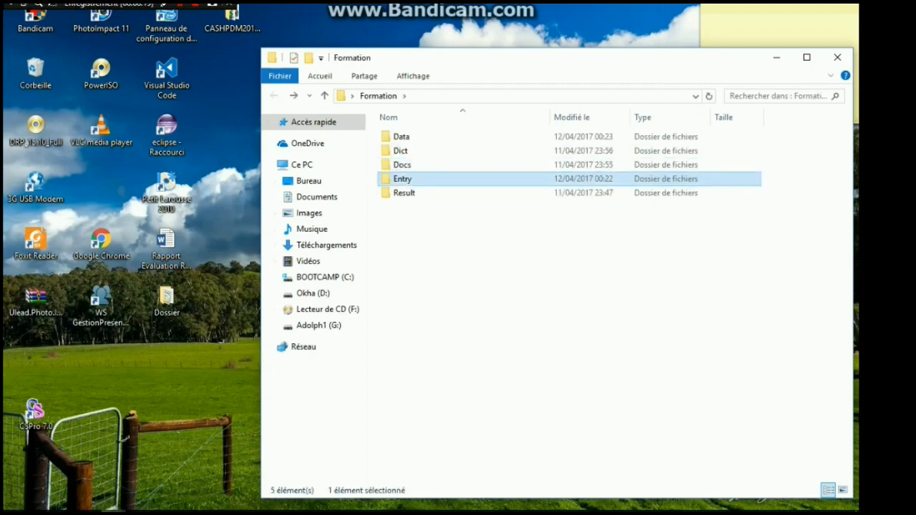
# Examine the files in the Entry and Result subfolders of Formation, and close the folder window
pyautogui.doubleClick(402, 178)
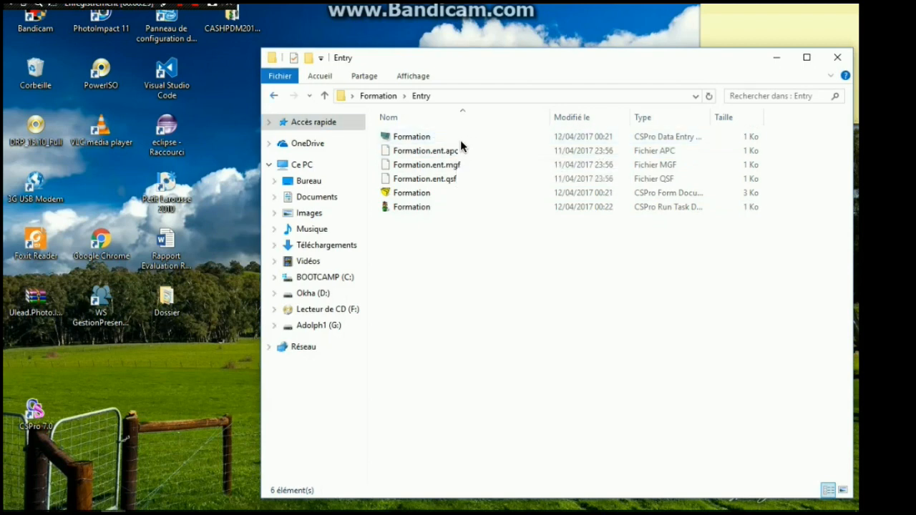
pyautogui.hotkey('alt', 'Left')
pyautogui.press('Down')
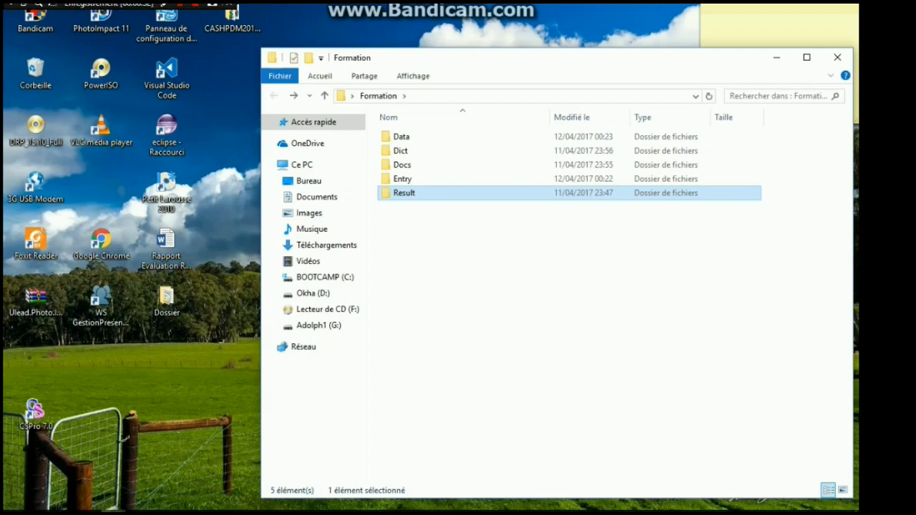
pyautogui.press('Return')
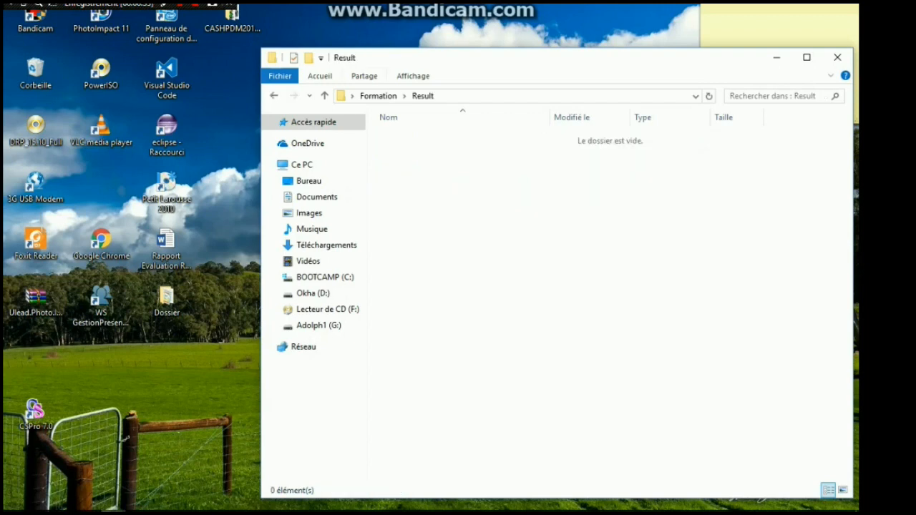
pyautogui.hotkey('alt', 'Left')
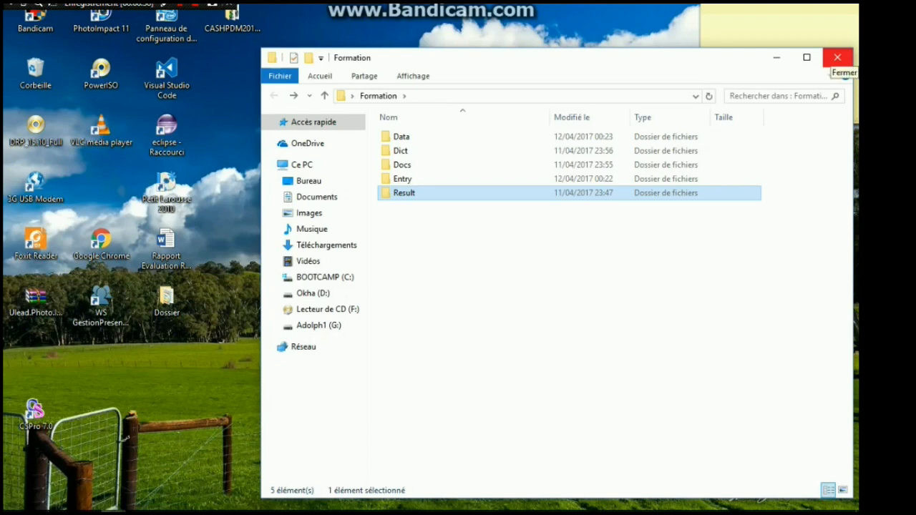
pyautogui.click(837, 57)
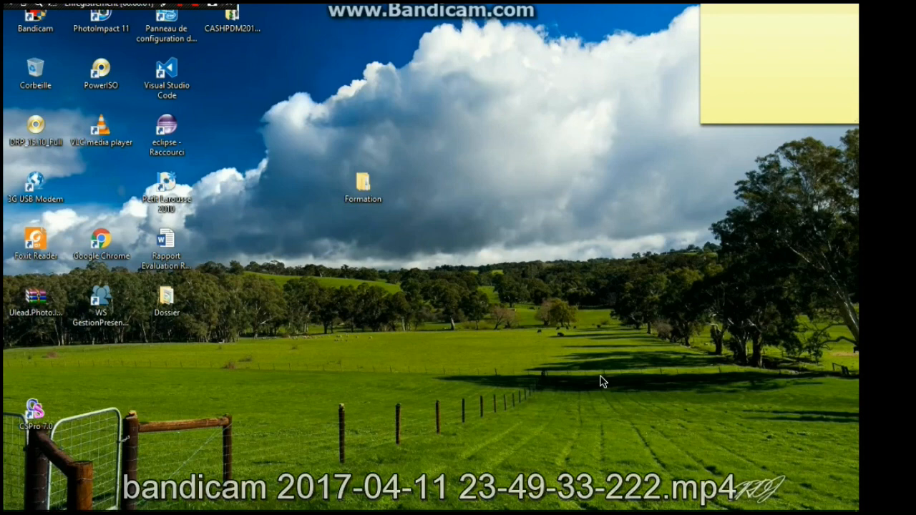
# Open the Formation folder on the desktop again and look inside its Data subfolder
pyautogui.press('Return')
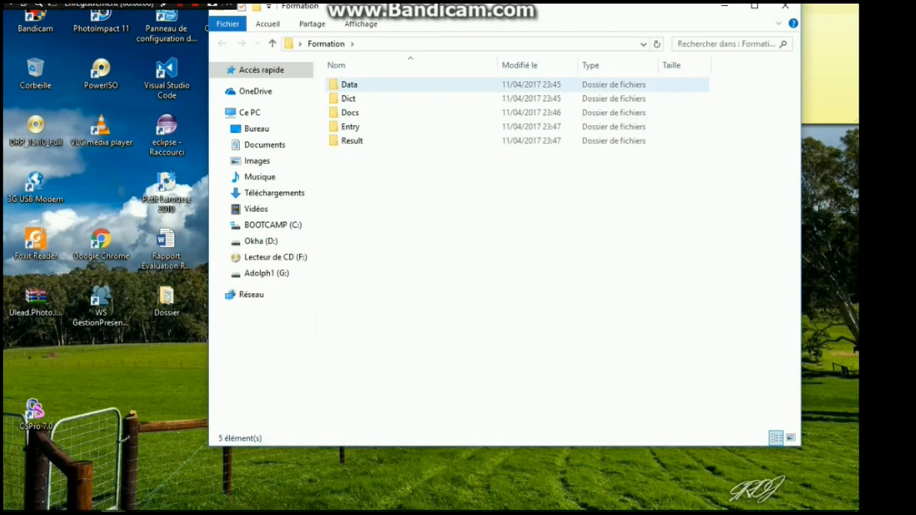
pyautogui.click(349, 84)
pyautogui.press('Return')
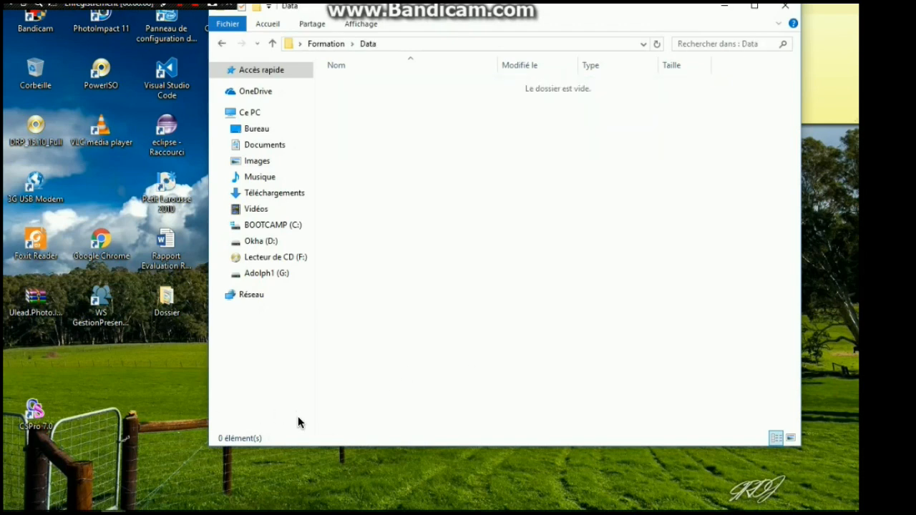